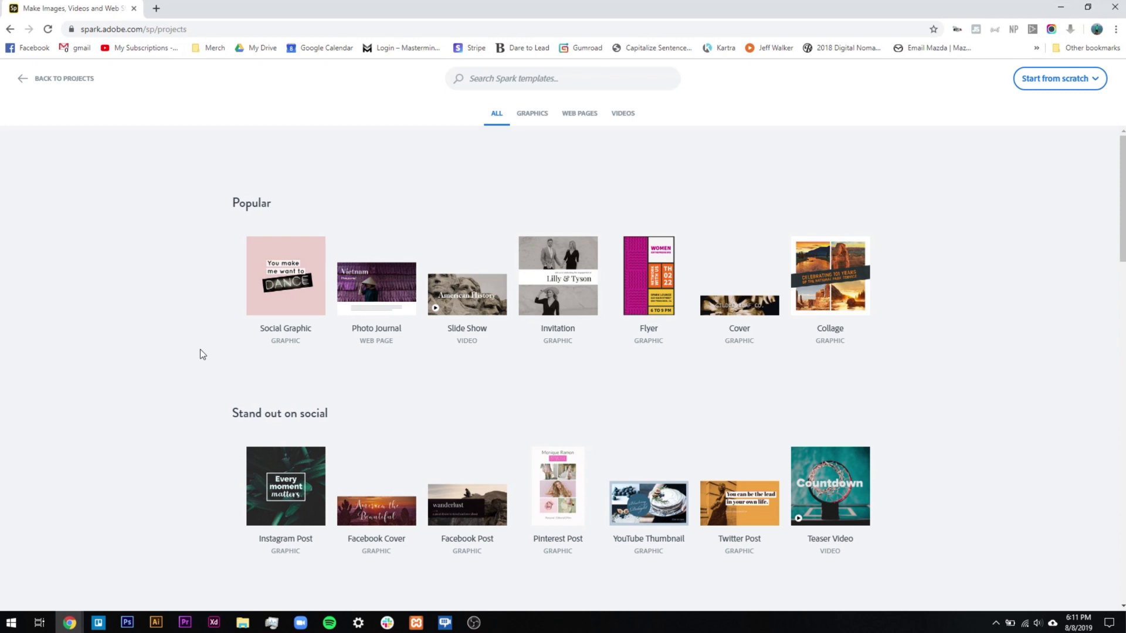
Step: Open the Morning Checklist image from the Downloads folder and enlarge the viewer to examine its layout
mouse_move(242, 623)
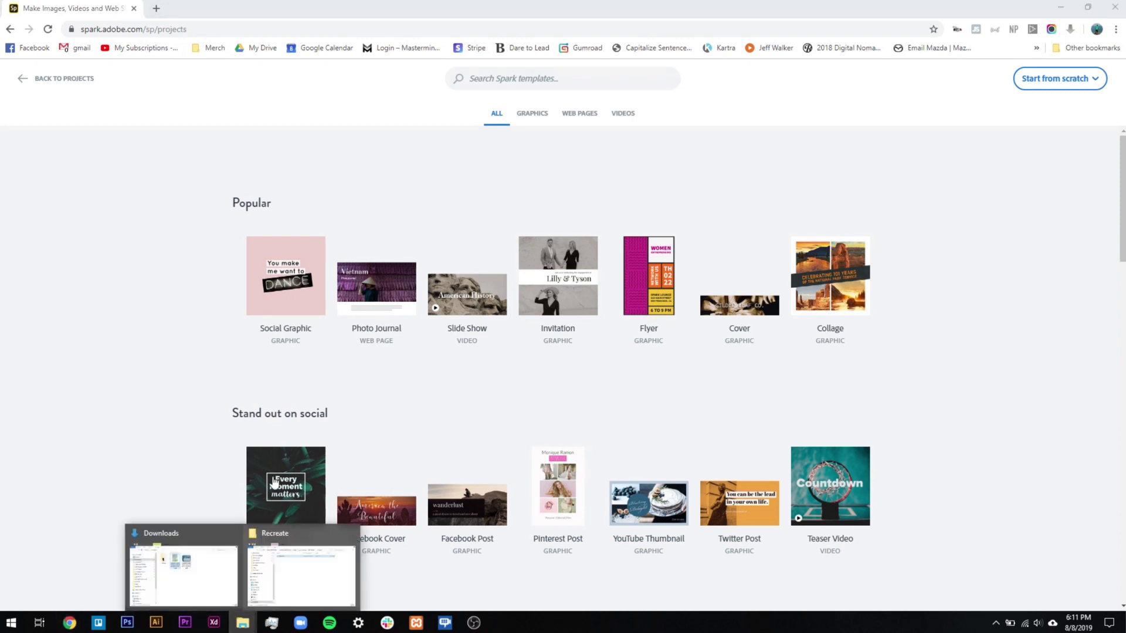
click(211, 566)
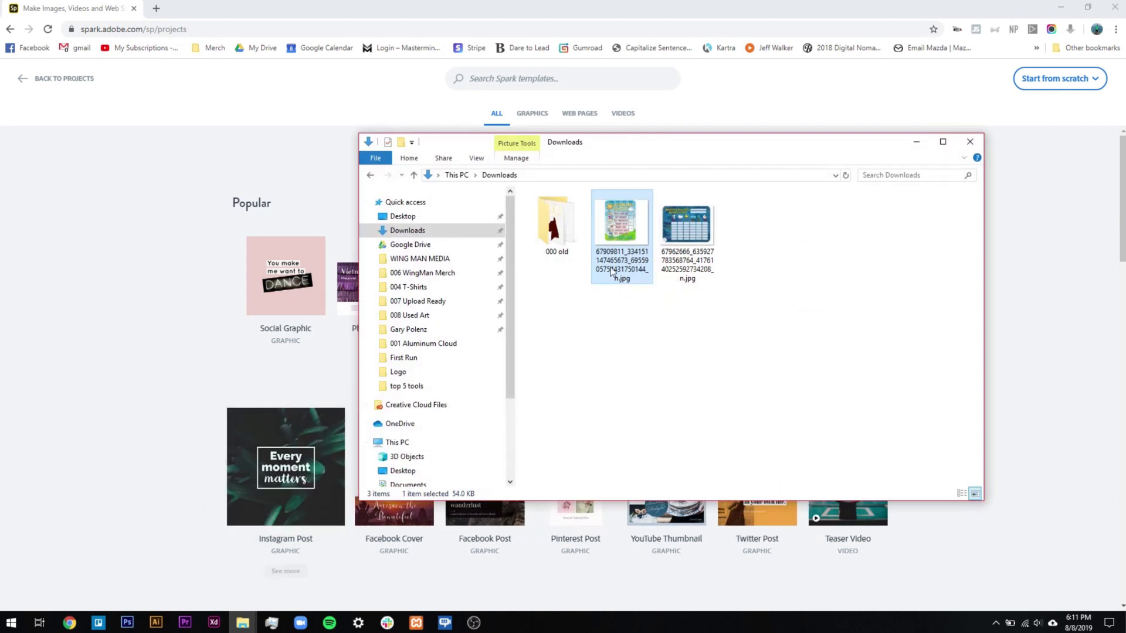
double_click(616, 220)
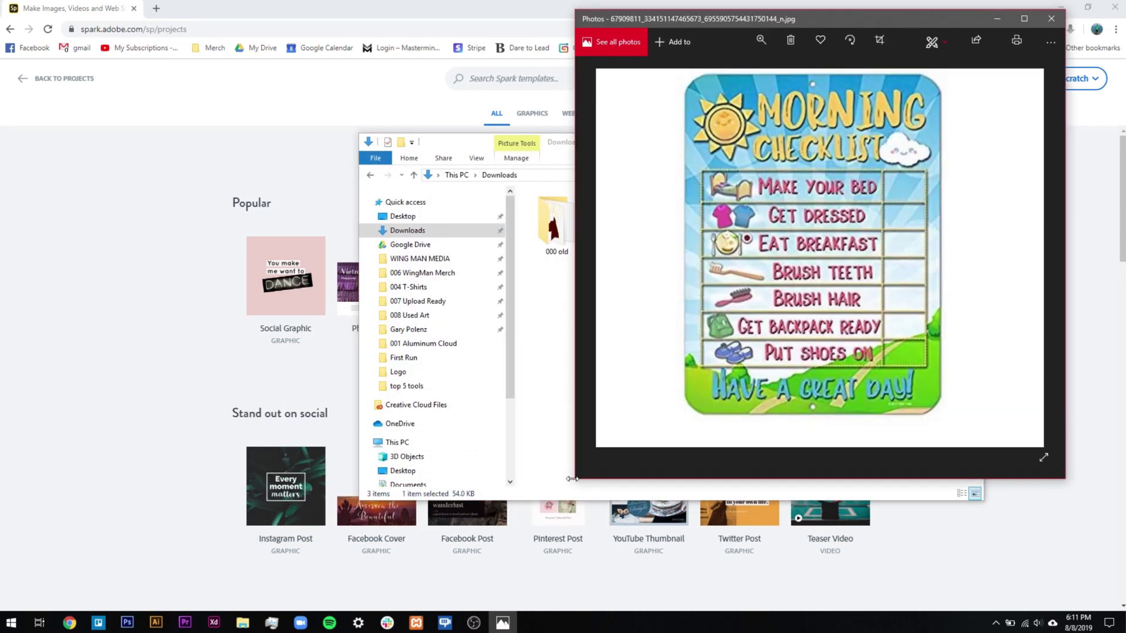
drag(571, 478, 172, 478)
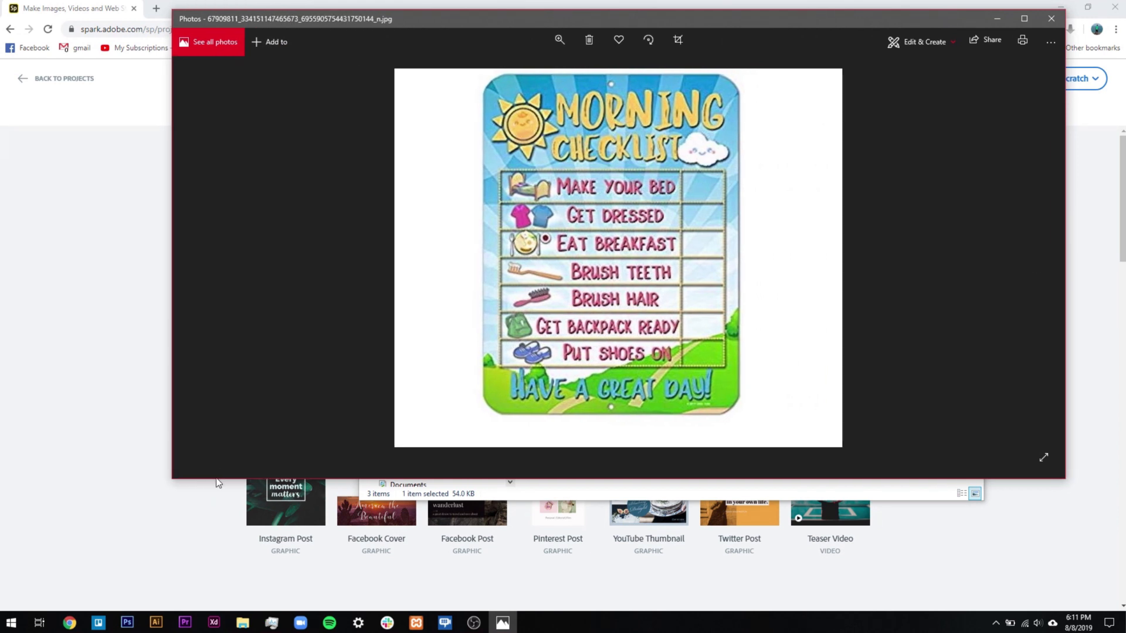
drag(217, 479, 215, 561)
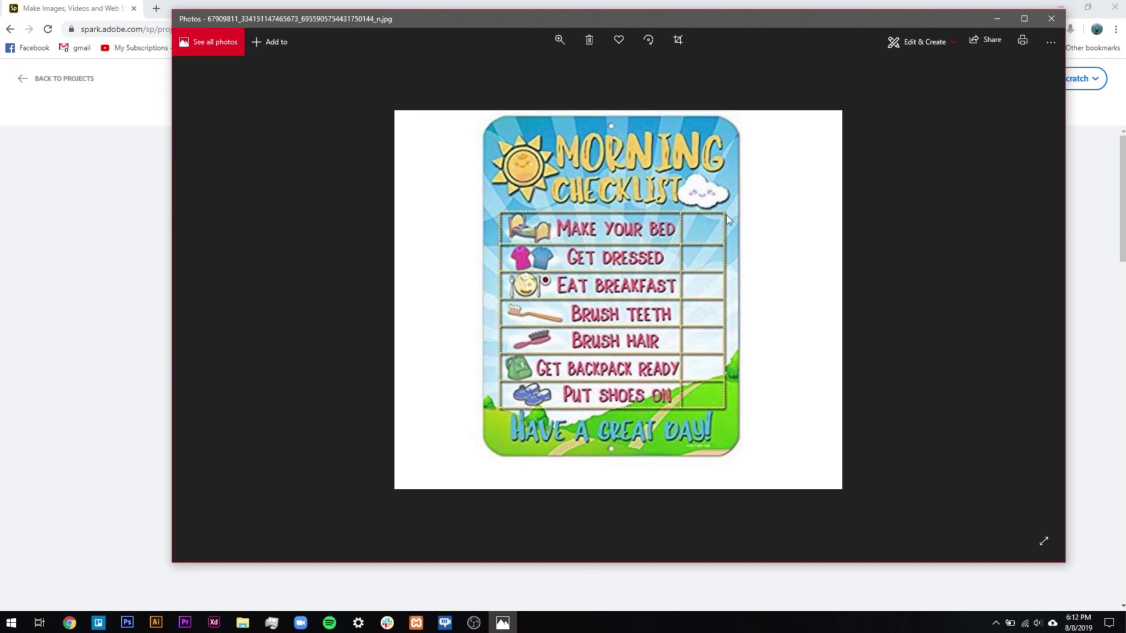
Step: View the Bedtime Routine Reward Chart image from Downloads, close it, and return to the Spark templates page
click(1051, 18)
double_click(686, 228)
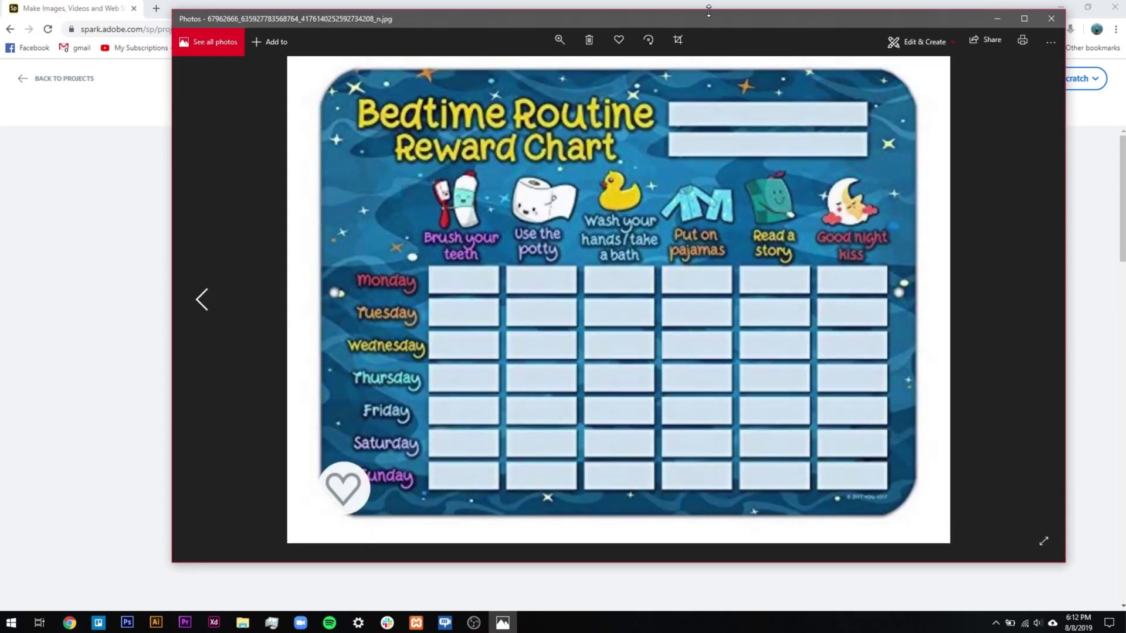
drag(679, 9, 623, 44)
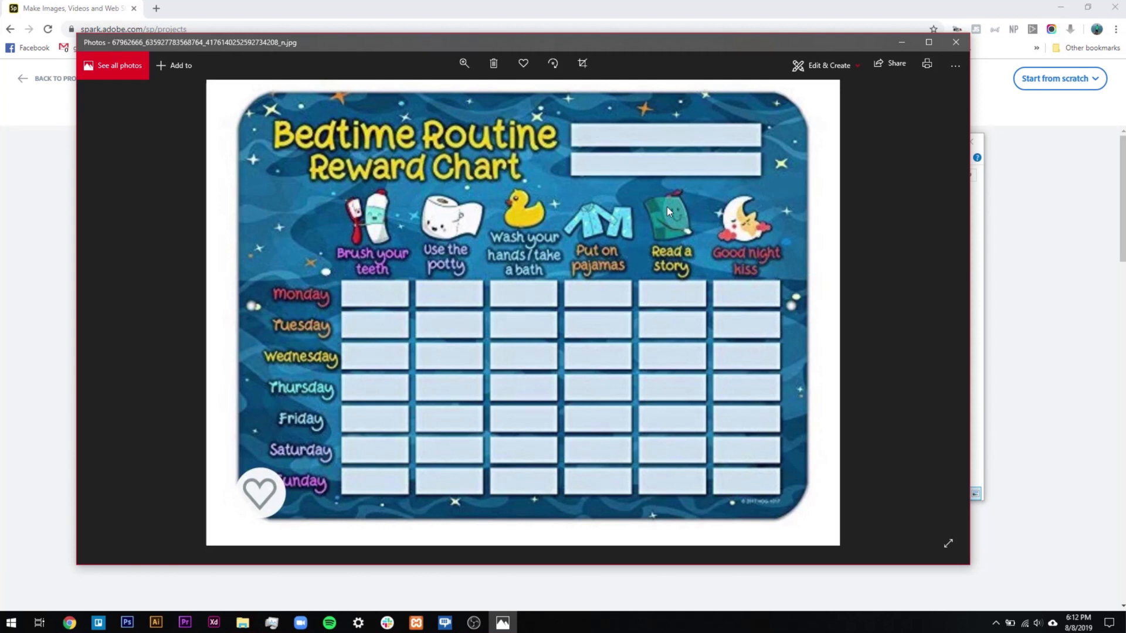
click(951, 44)
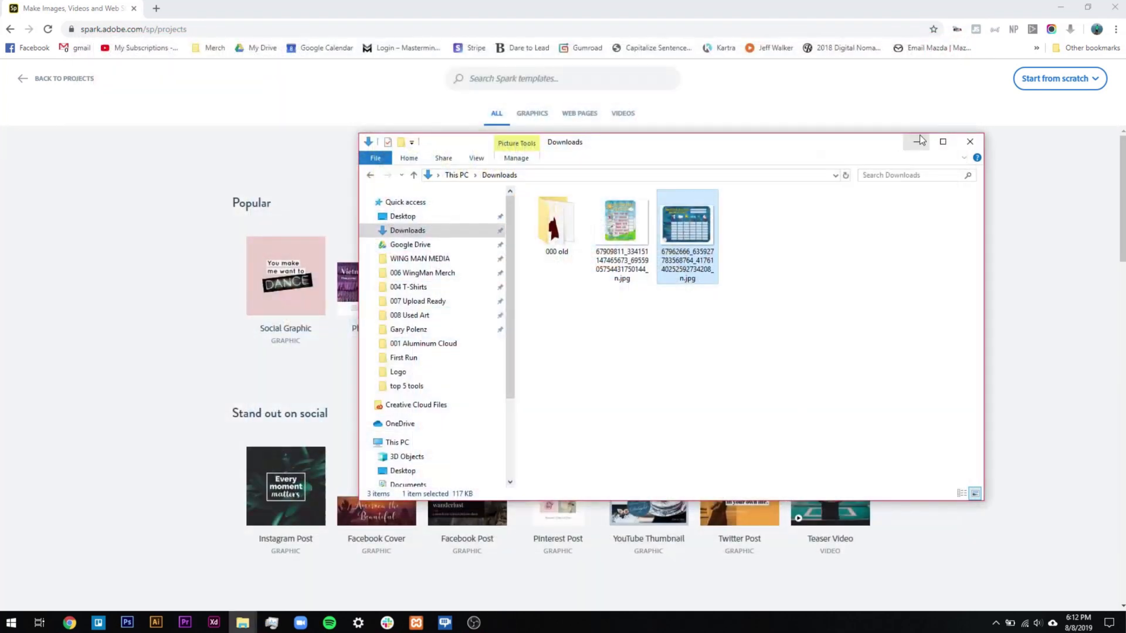
click(918, 142)
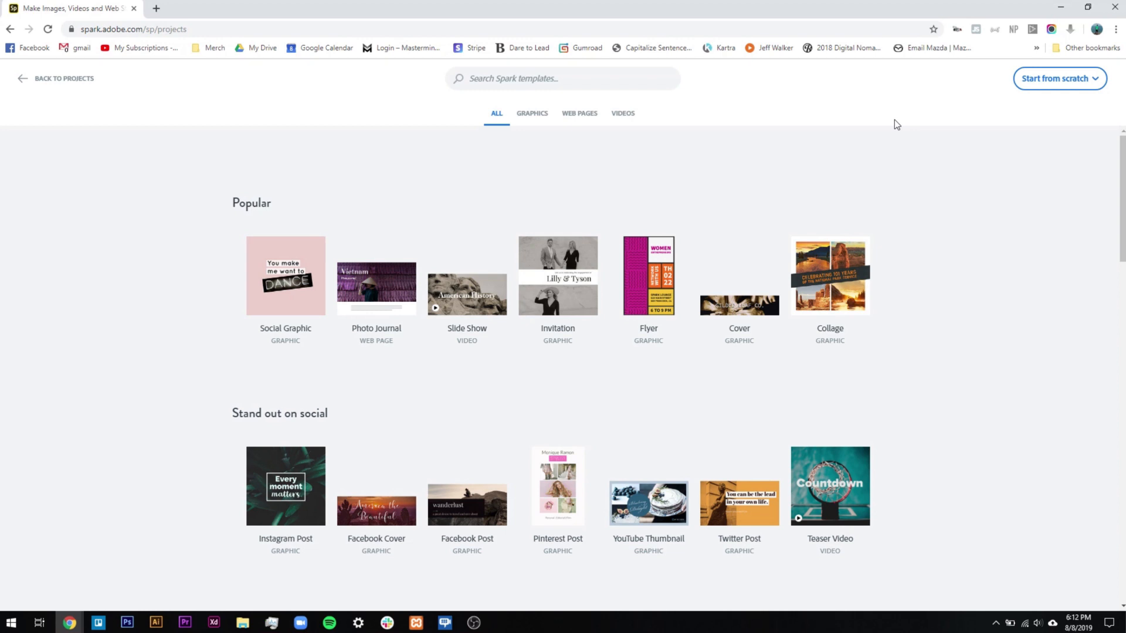
Step: Start a new graphic project from scratch
click(543, 119)
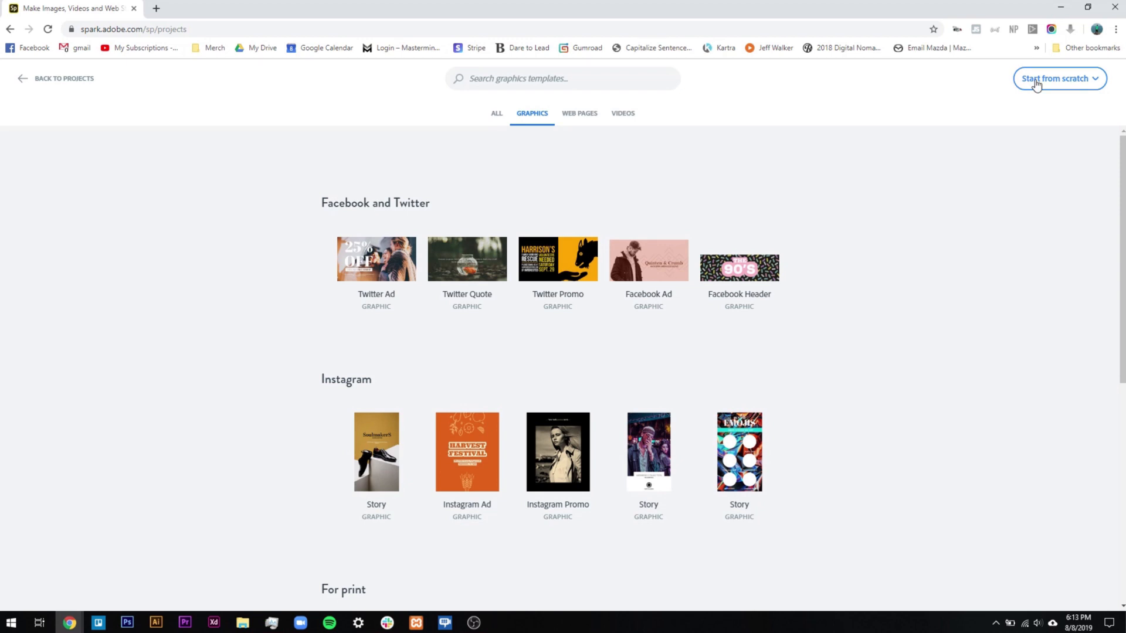
click(1063, 82)
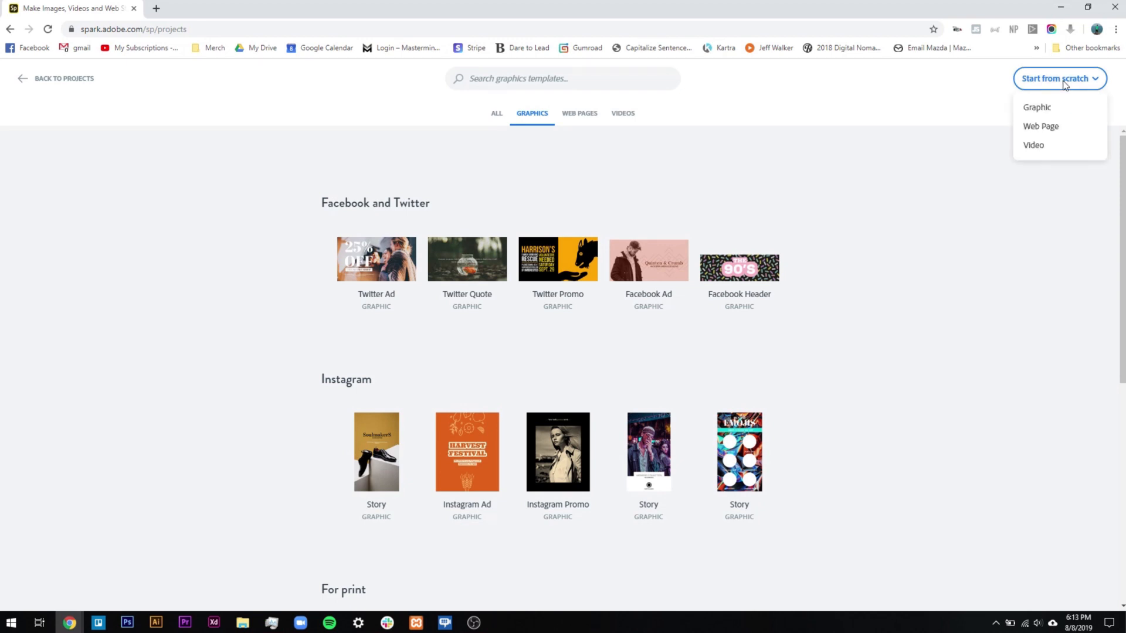
click(1048, 111)
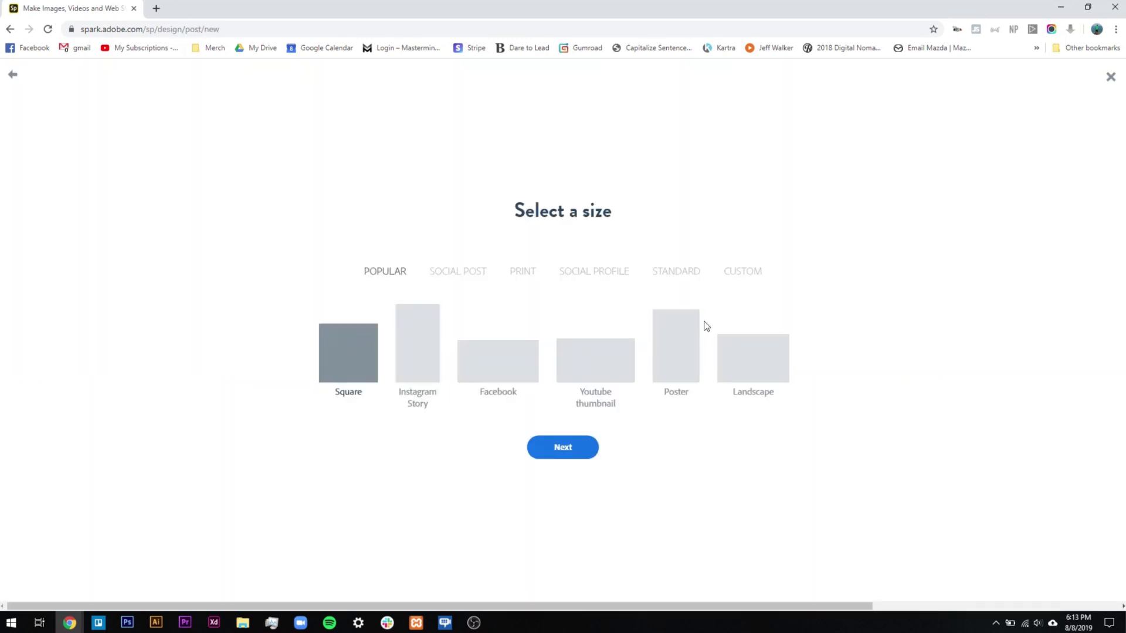
Step: Set a custom size of 5.5 in wide by 8.5 in high and create the project without choosing photos
click(748, 273)
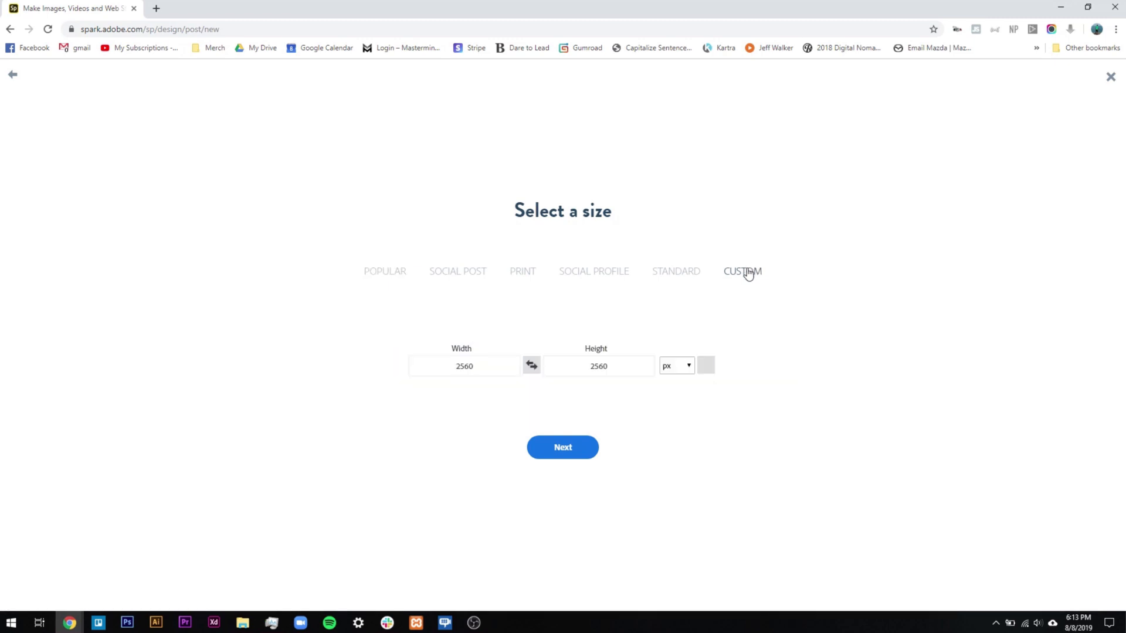
click(687, 369)
click(674, 404)
click(489, 360)
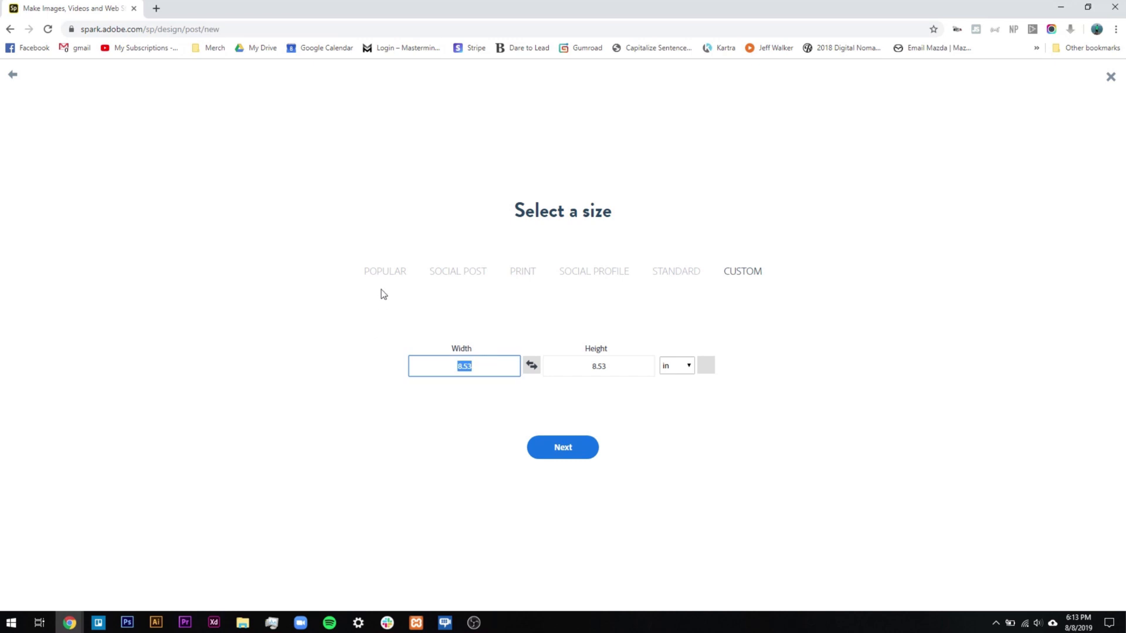
text(5.5)
click(572, 370)
text(8.5)
click(697, 409)
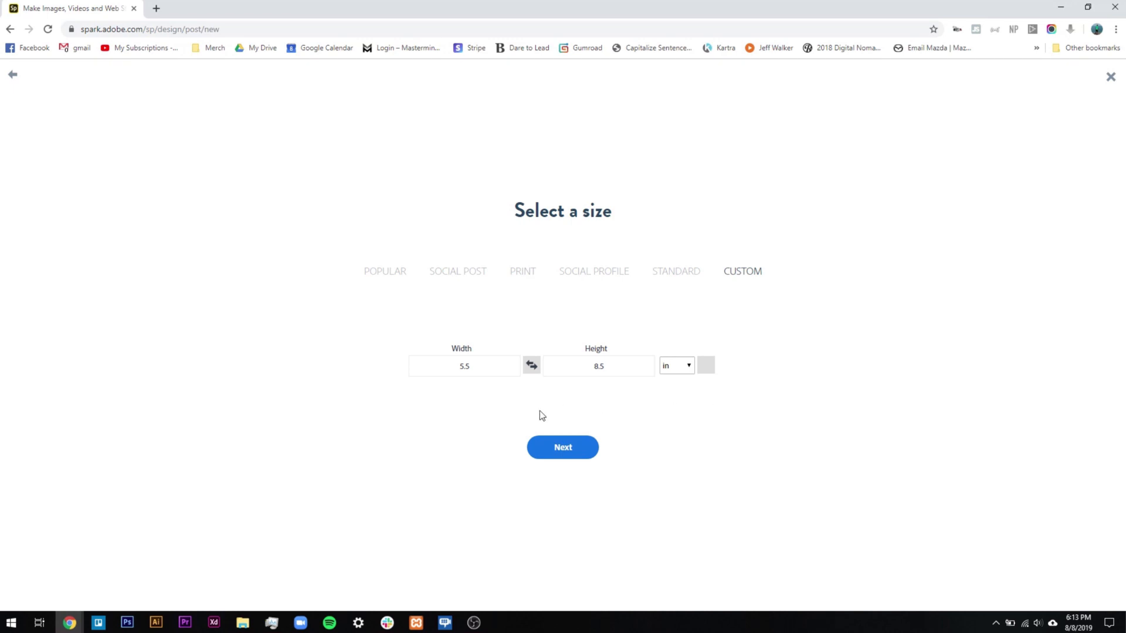
click(571, 451)
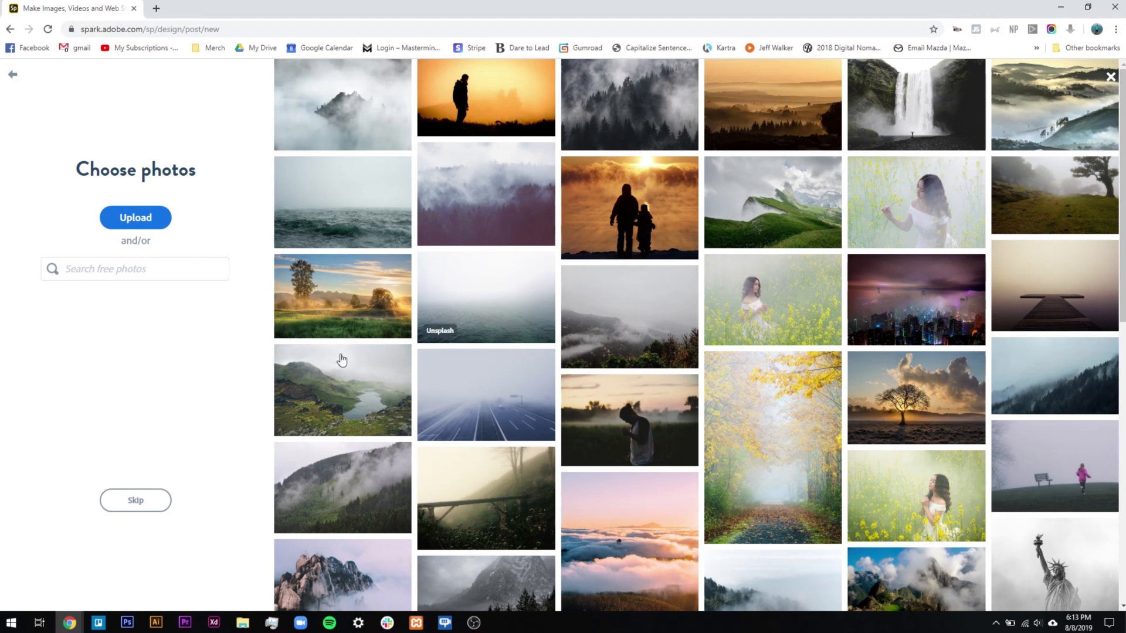
click(146, 505)
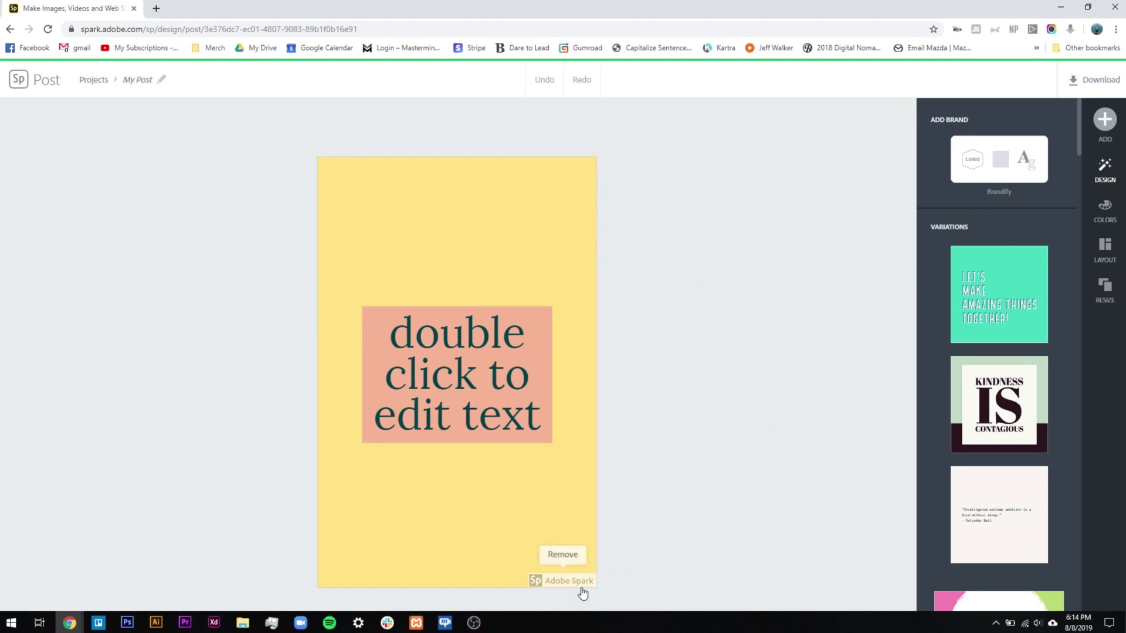
Step: Remove the Adobe Spark watermark from this project once and dismiss the upgrade offer
mouse_move(578, 583)
click(563, 554)
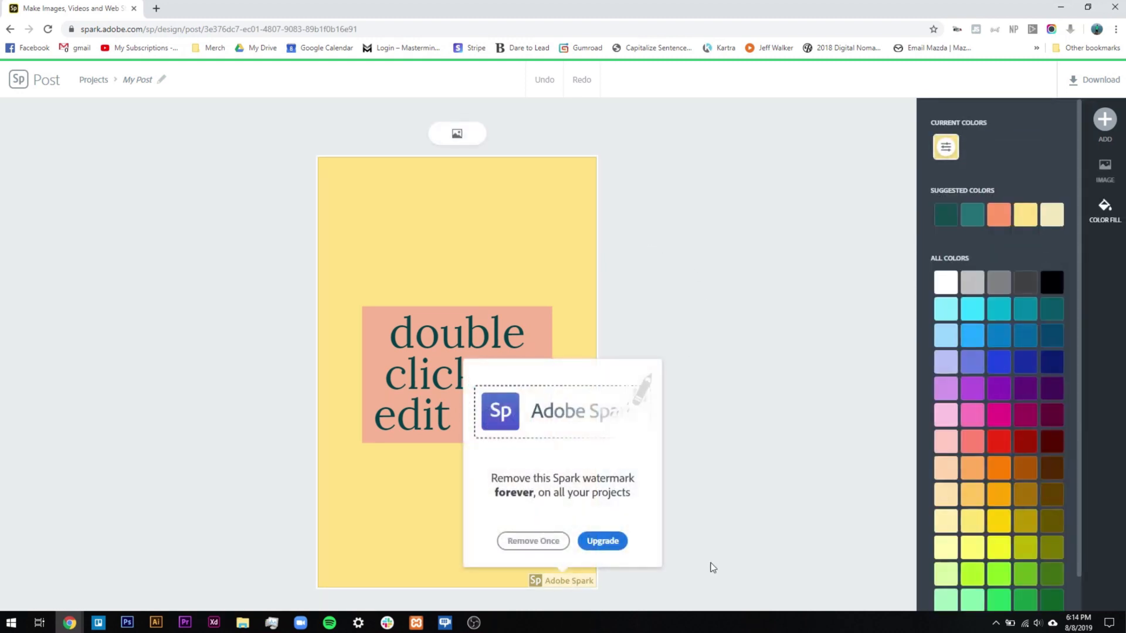
click(530, 540)
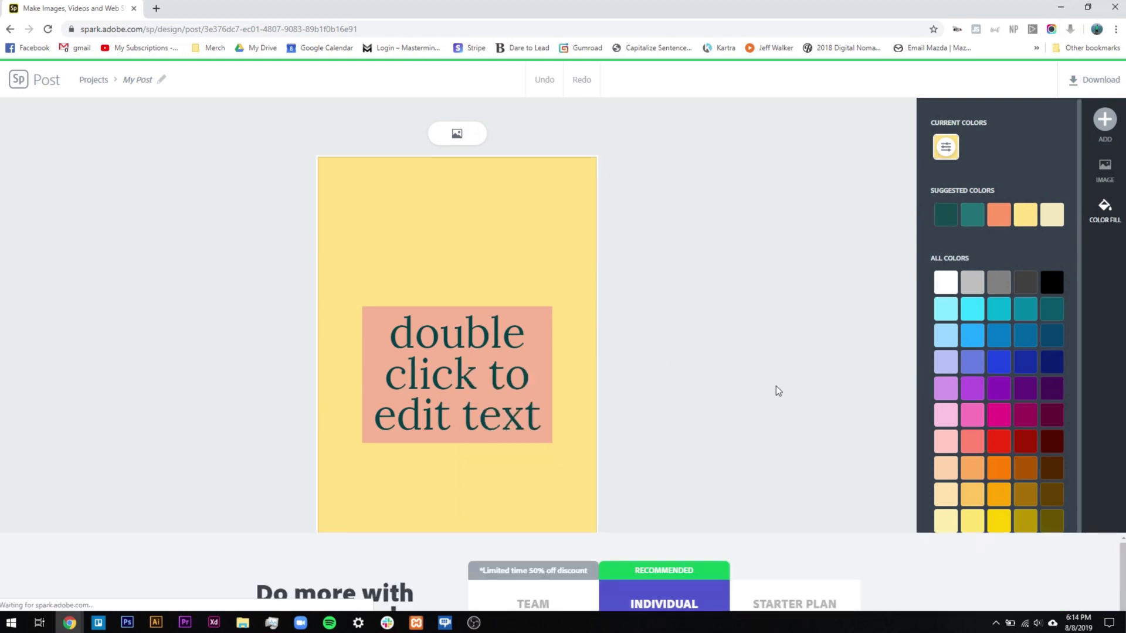
click(1107, 80)
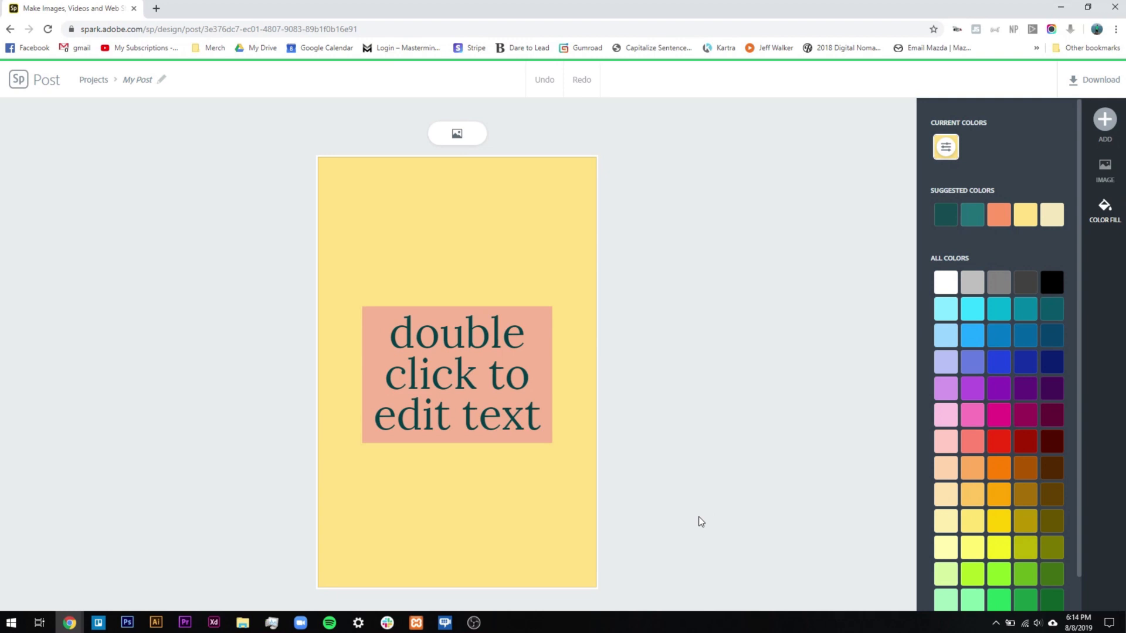
Step: Arrange the Bedtime Routine Reward Chart image in a narrow window beside the browser and minimize the Downloads folder
drag(522, 19, 1125, 205)
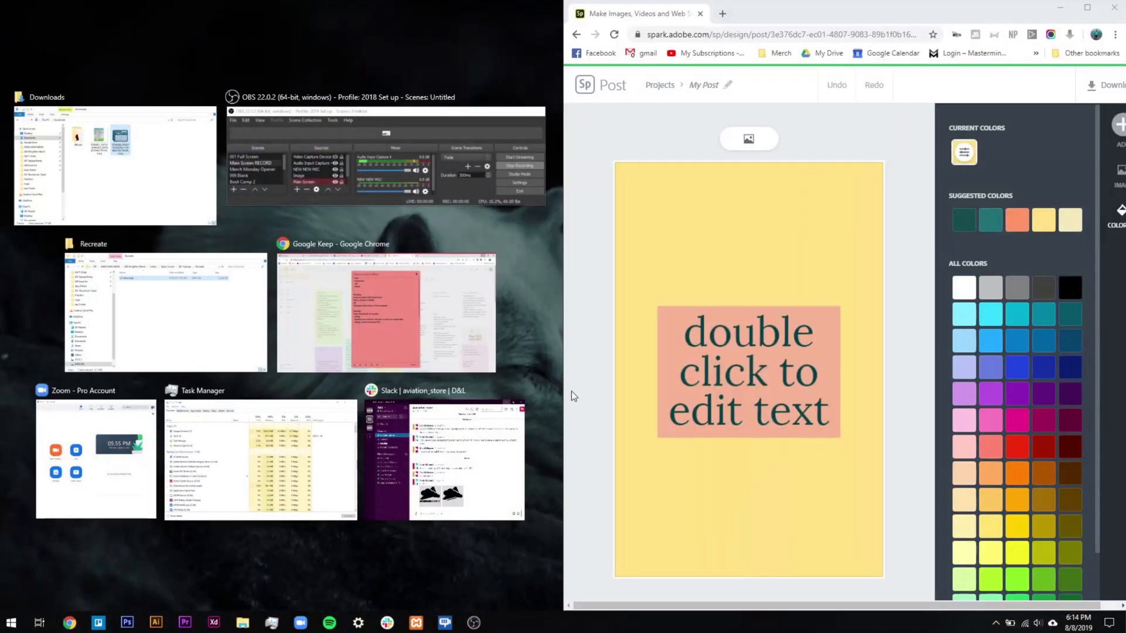
click(110, 164)
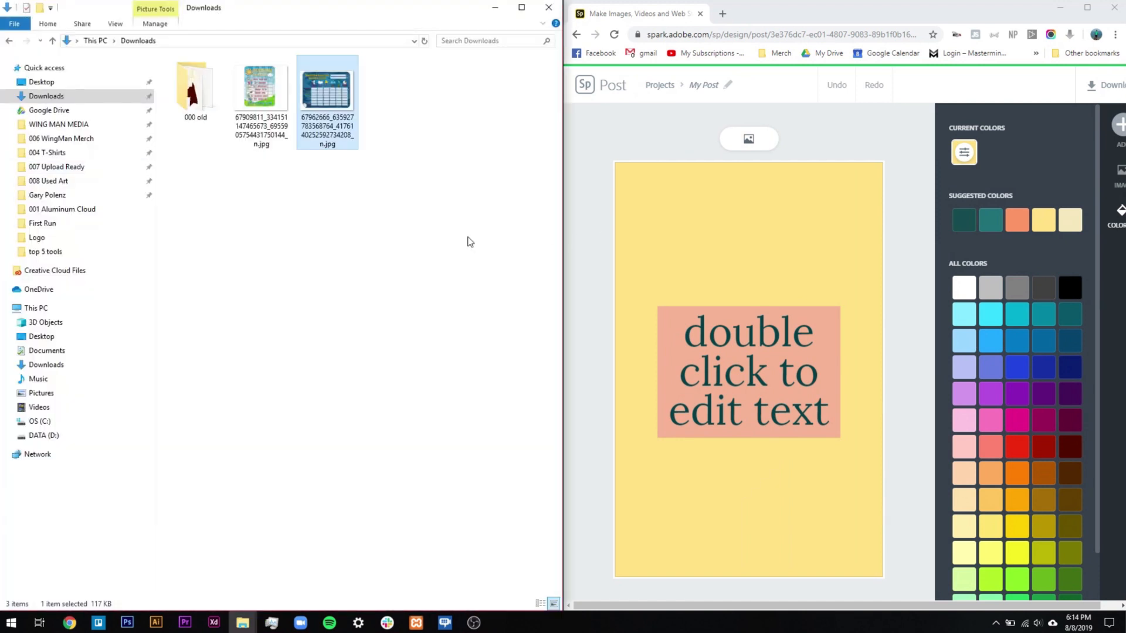
double_click(311, 107)
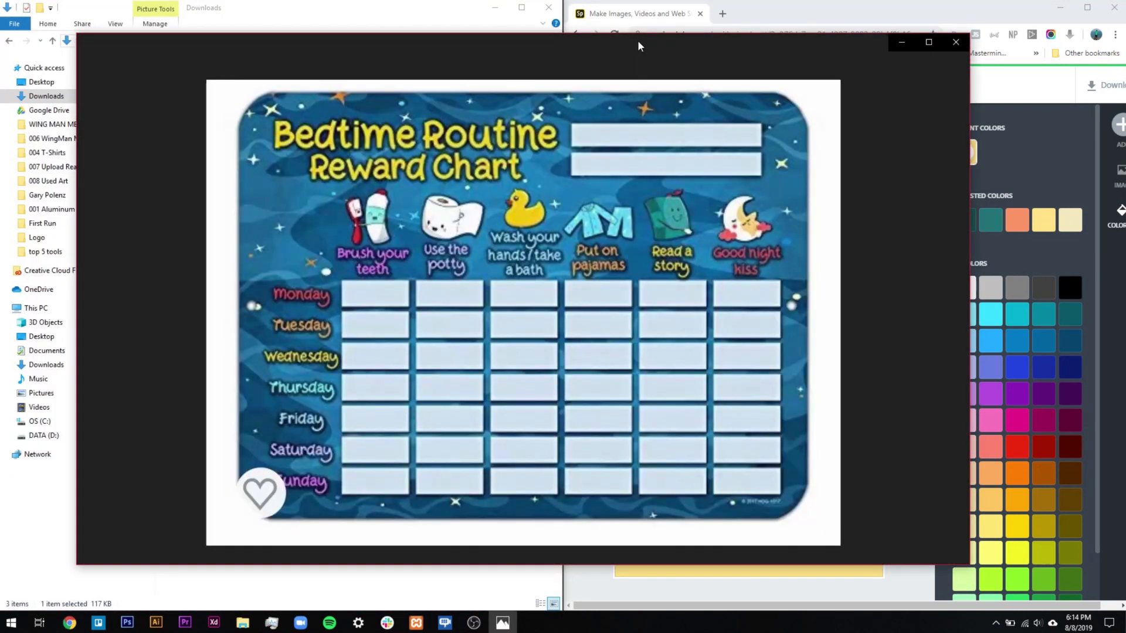
drag(637, 41, 2, 170)
drag(560, 265, 285, 273)
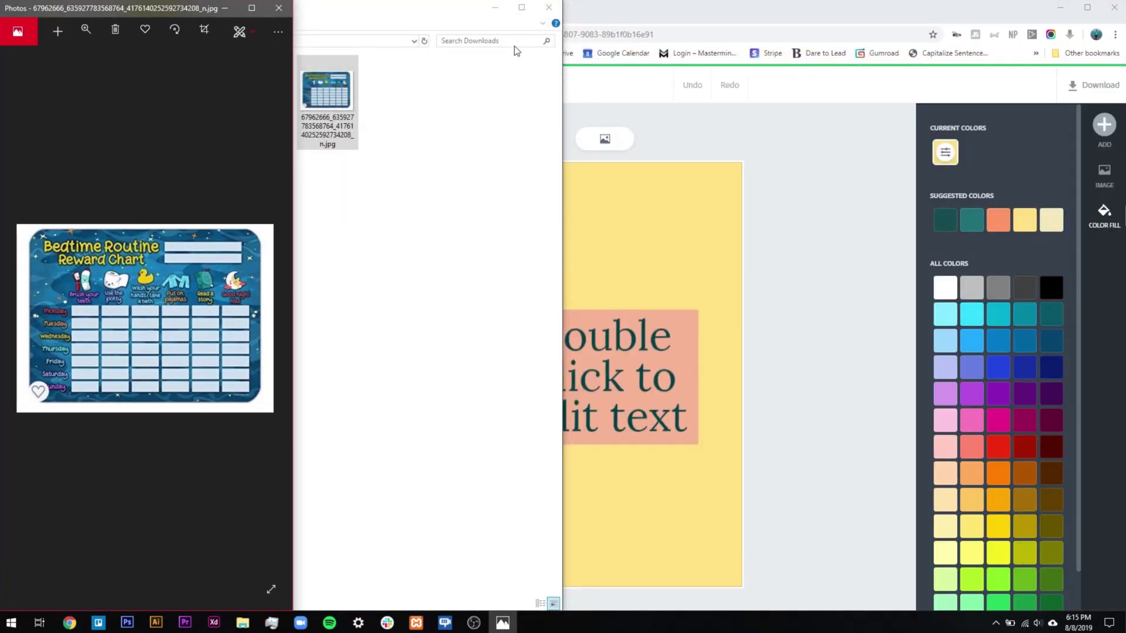
click(496, 16)
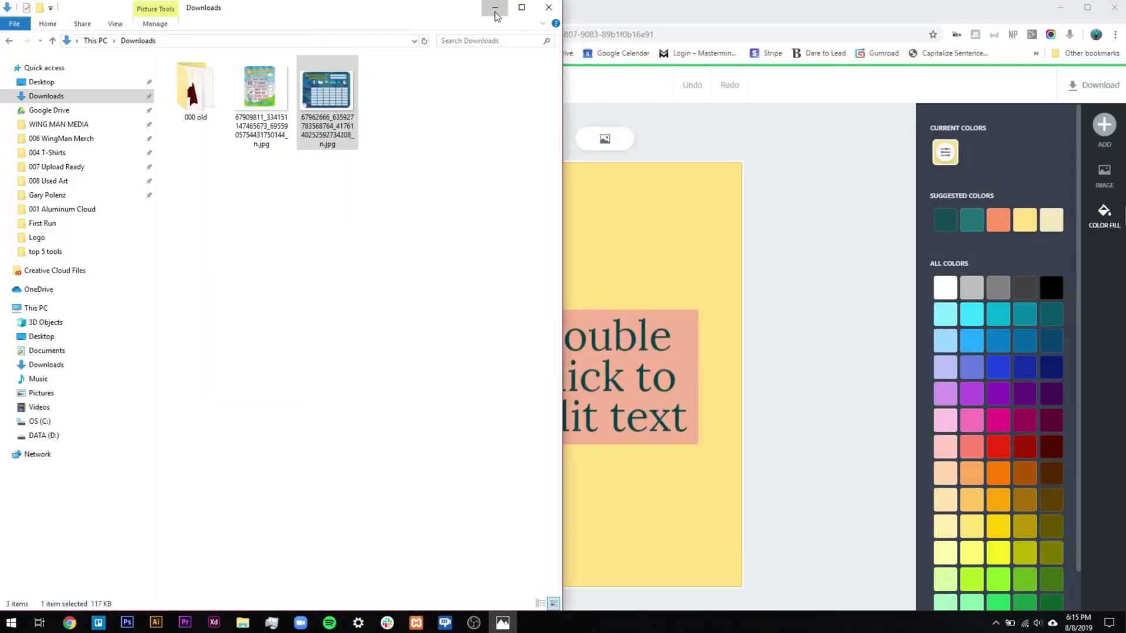
click(496, 16)
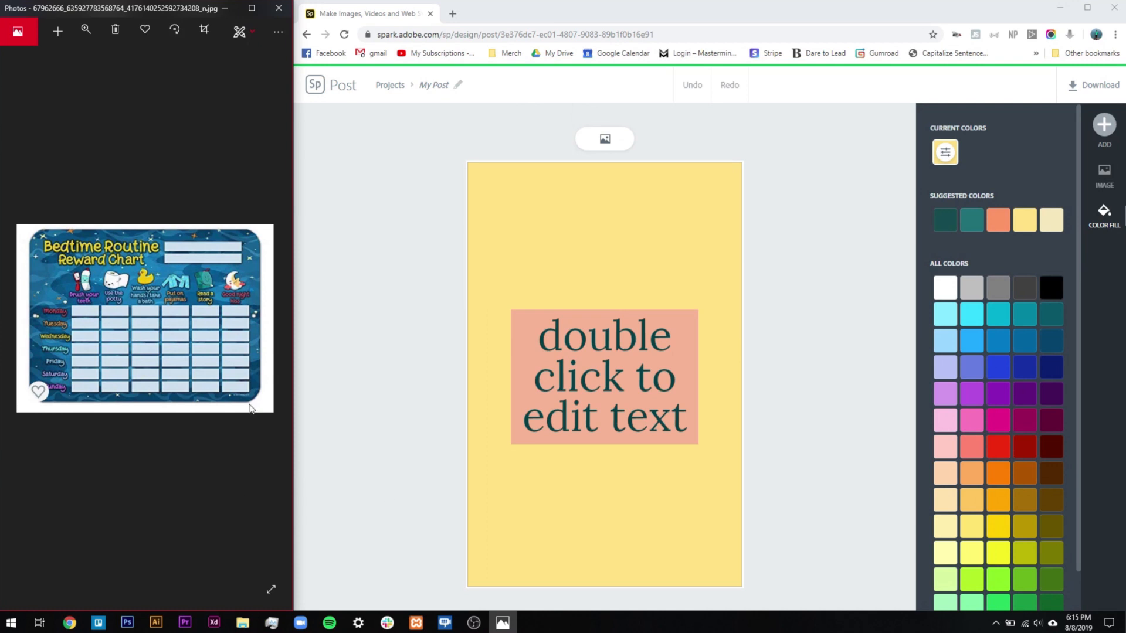
Step: Resize the canvas to a custom landscape format by swapping its width and height
click(361, 260)
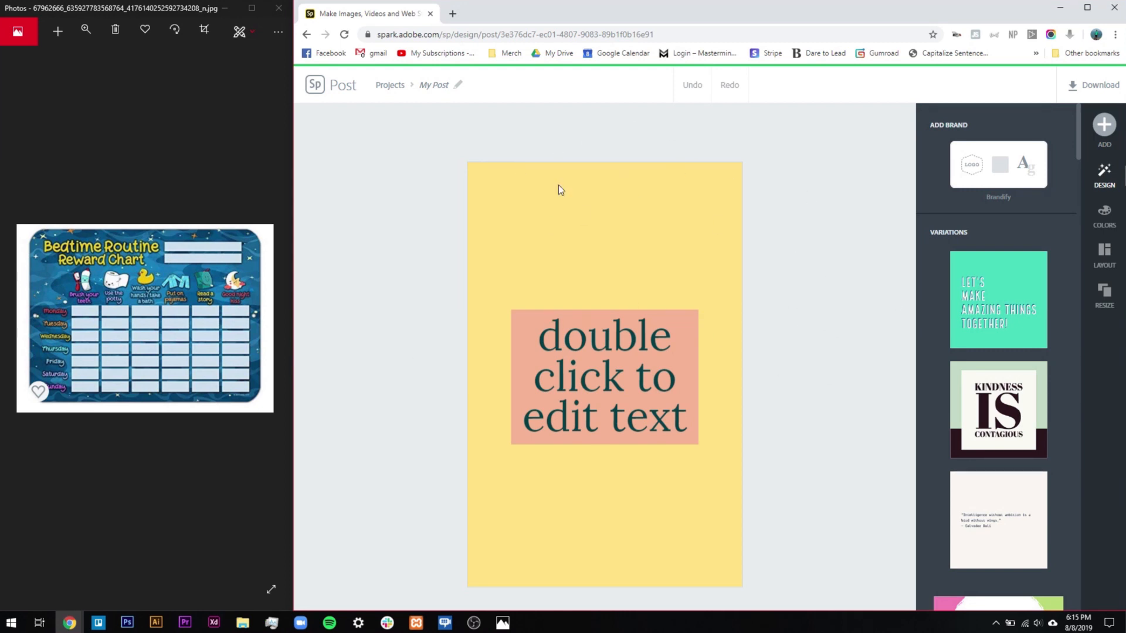
click(1104, 295)
click(992, 317)
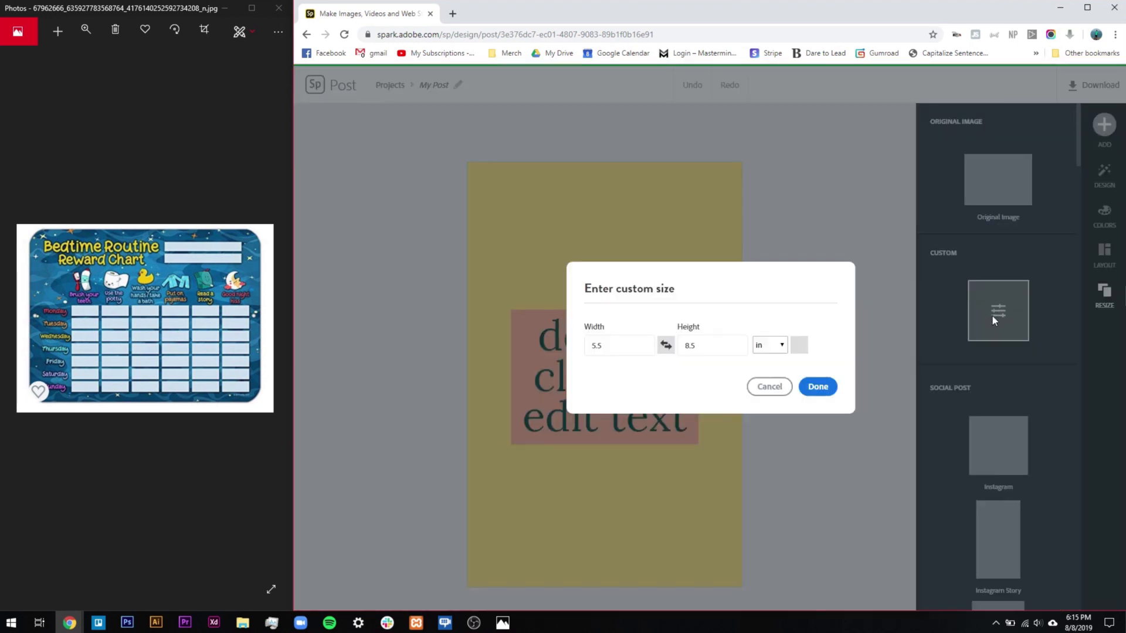
click(614, 341)
click(827, 388)
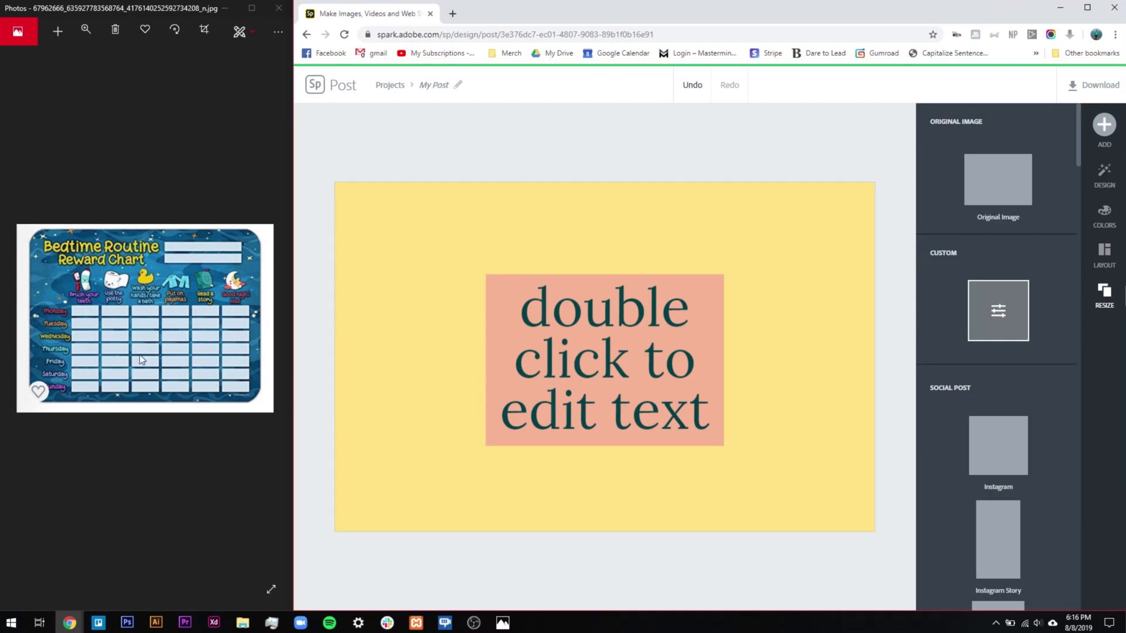
Step: Replace the placeholder text with "Day of the week" and shrink its text box to a small one-line label
double_click(606, 349)
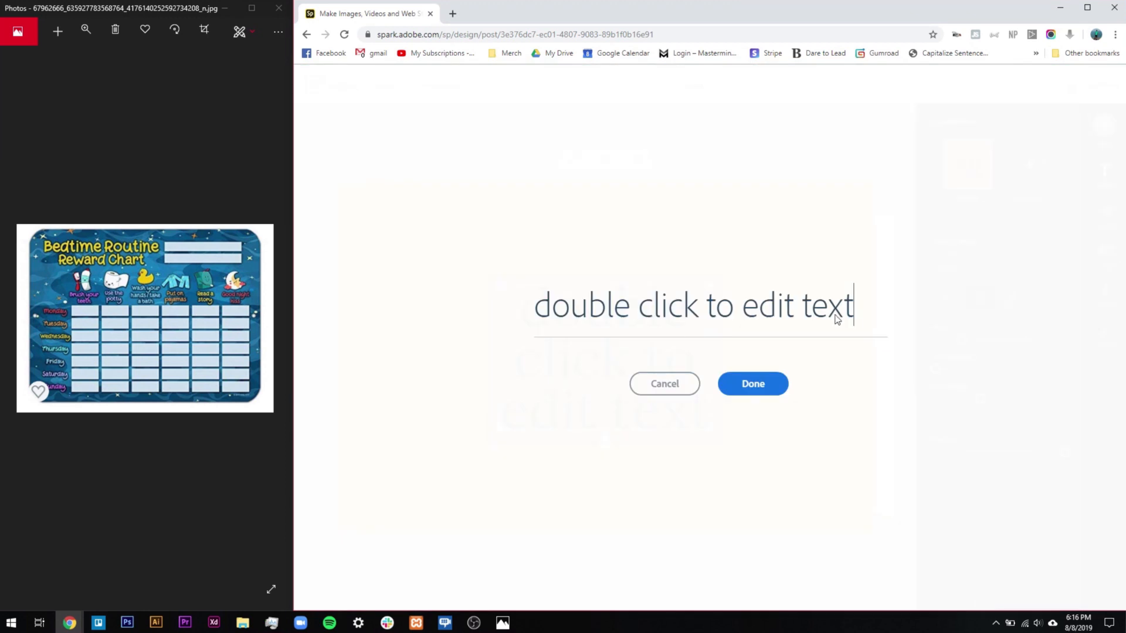
drag(743, 300, 491, 302)
text(Day of the week)
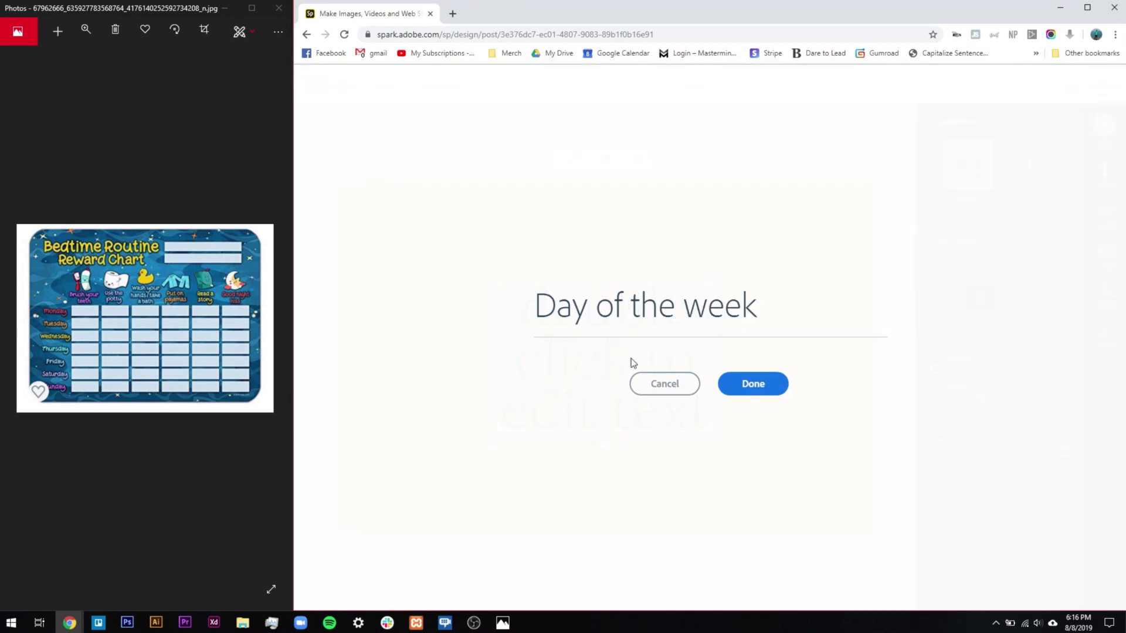
click(733, 385)
drag(725, 424, 451, 337)
Step: Duplicate the "Day of the week" label four times and stack the copies in an aligned column below the original
click(605, 158)
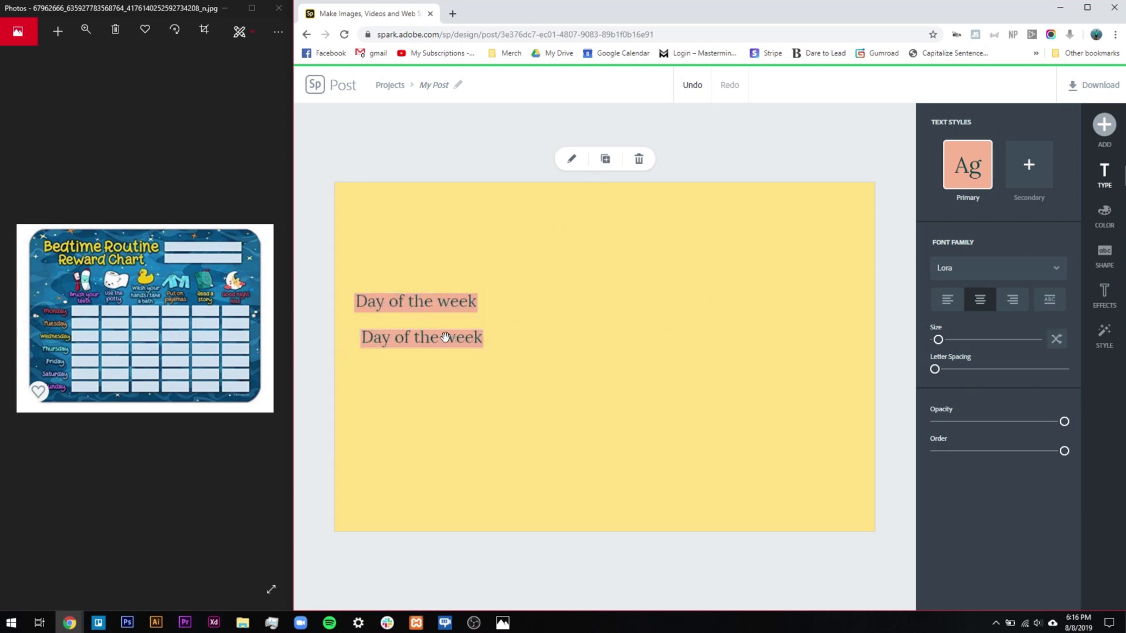
click(605, 159)
drag(440, 351, 421, 423)
click(605, 159)
scroll(429, 428, up, 2)
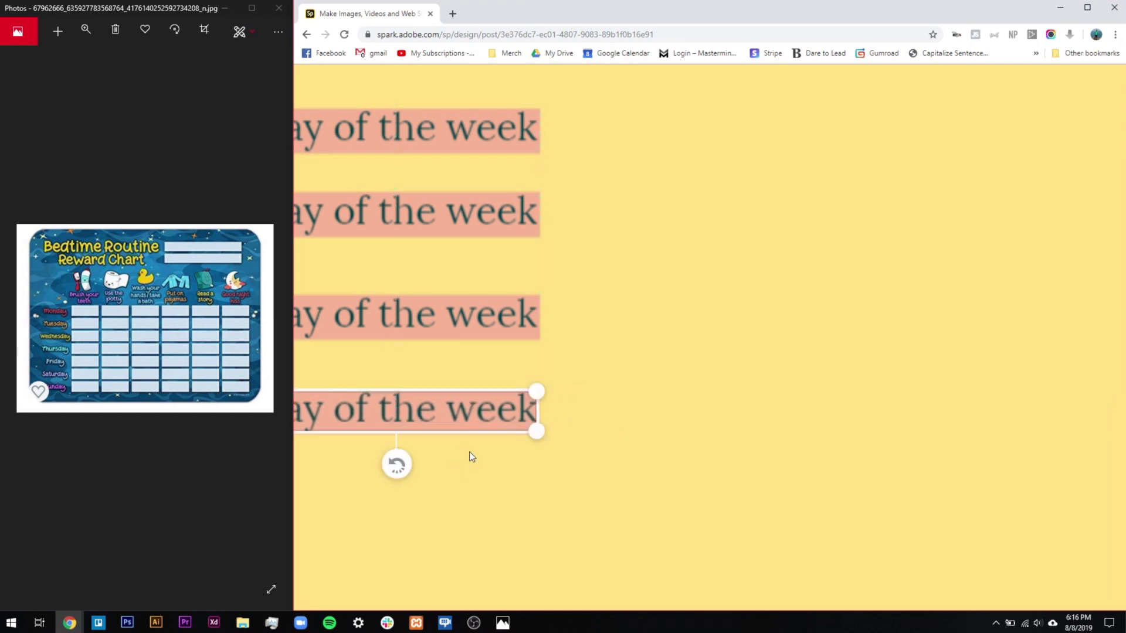
scroll(467, 455, down, 4)
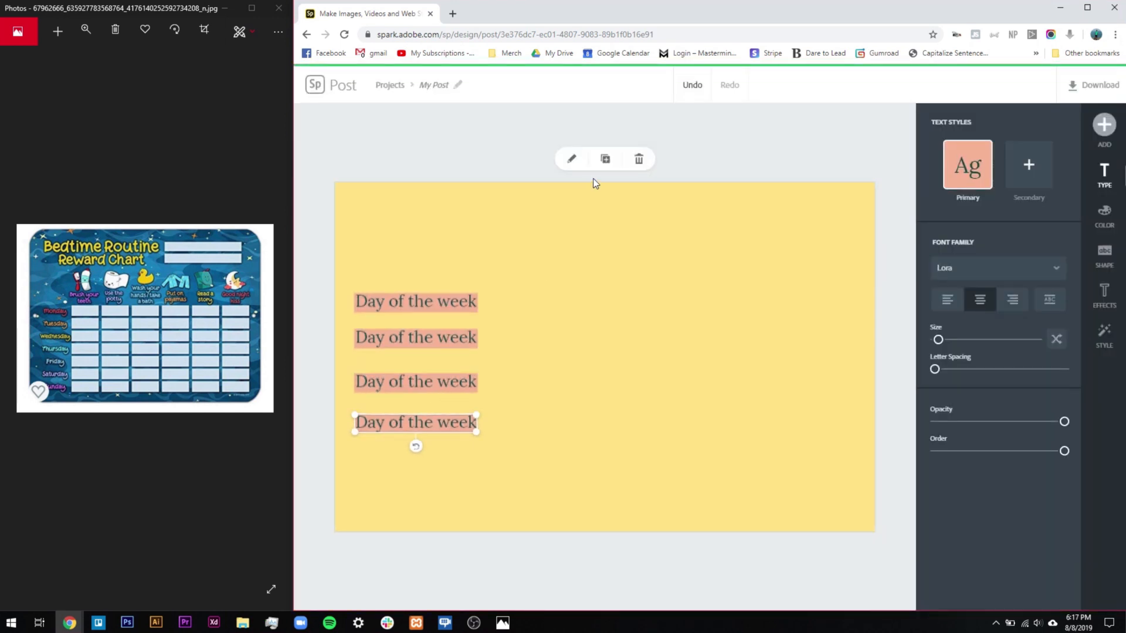
click(605, 159)
drag(428, 432, 415, 473)
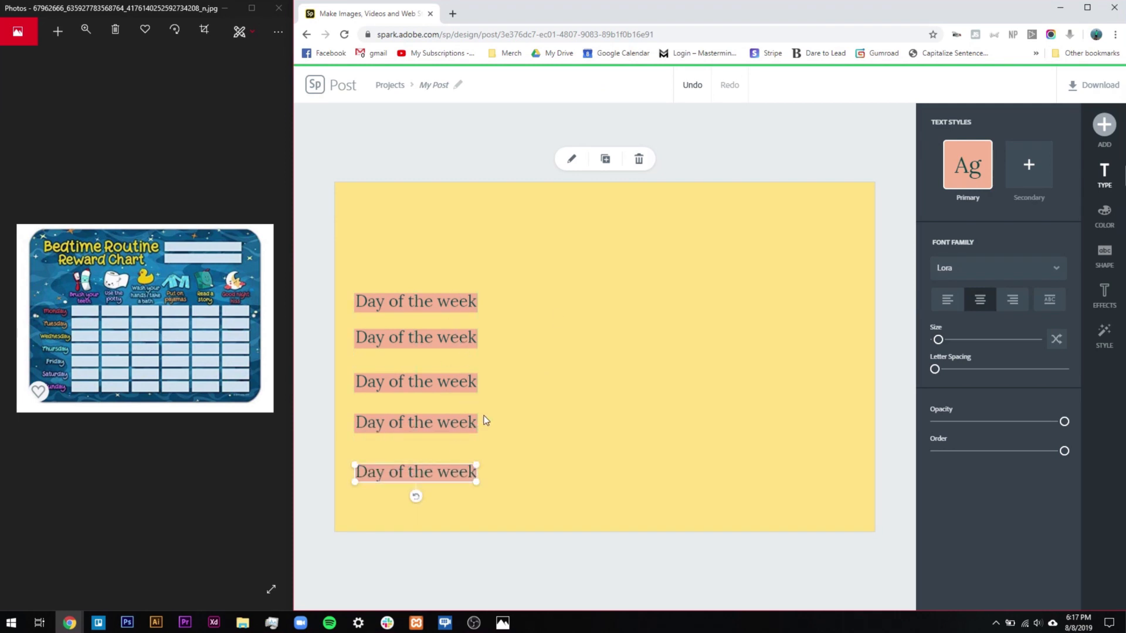
Step: Duplicate the "Day of the week" label twice, placing one copy below the column and the other above it
click(605, 159)
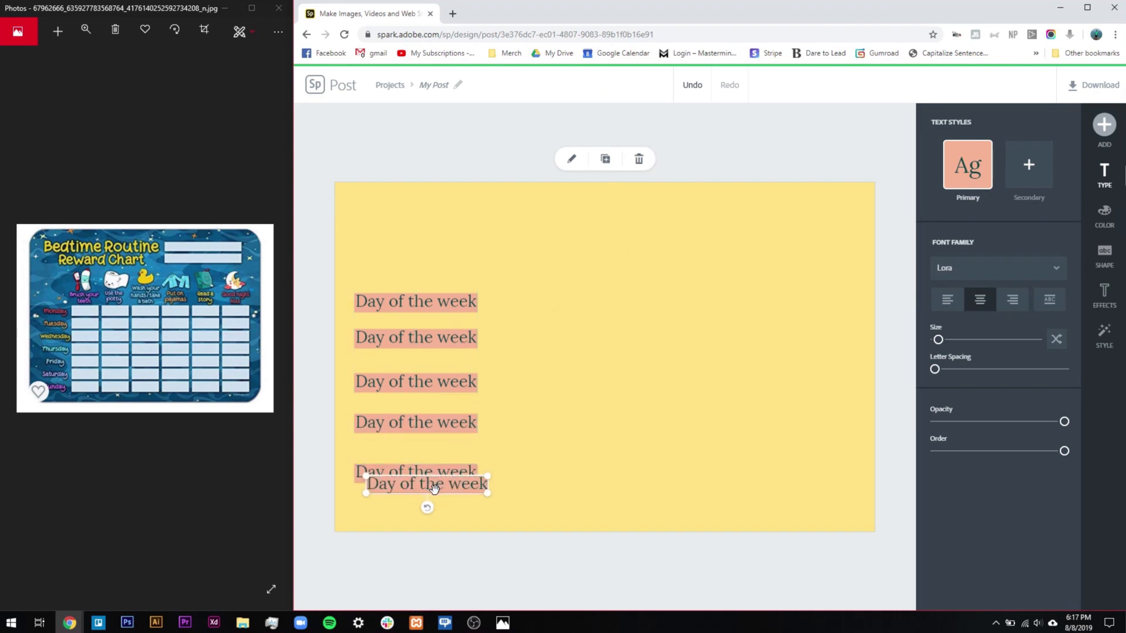
drag(434, 489, 422, 507)
click(605, 159)
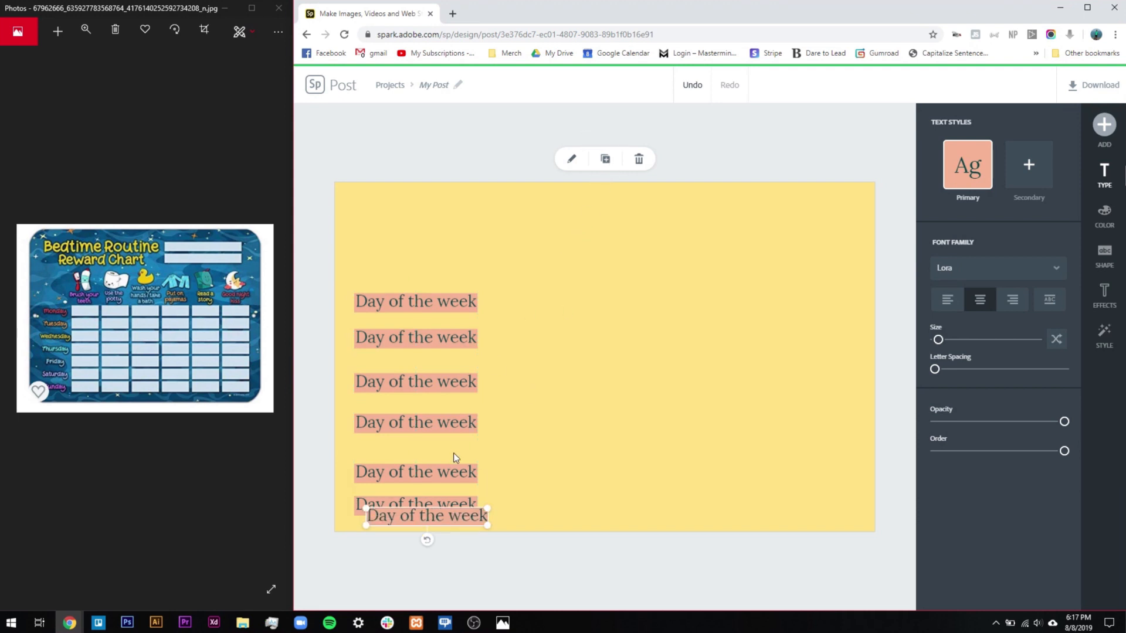
drag(440, 516, 443, 262)
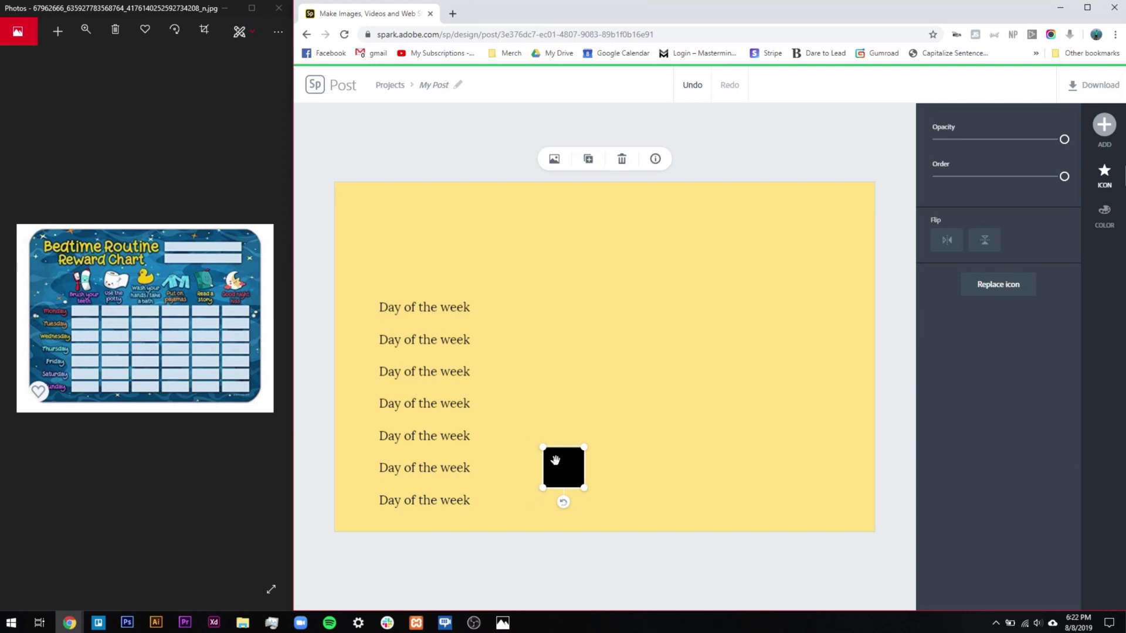
Step: Try placing the black square beside the first "Day of the week" label, and pull it away from the labels
drag(564, 466, 465, 326)
scroll(445, 311, up, 5)
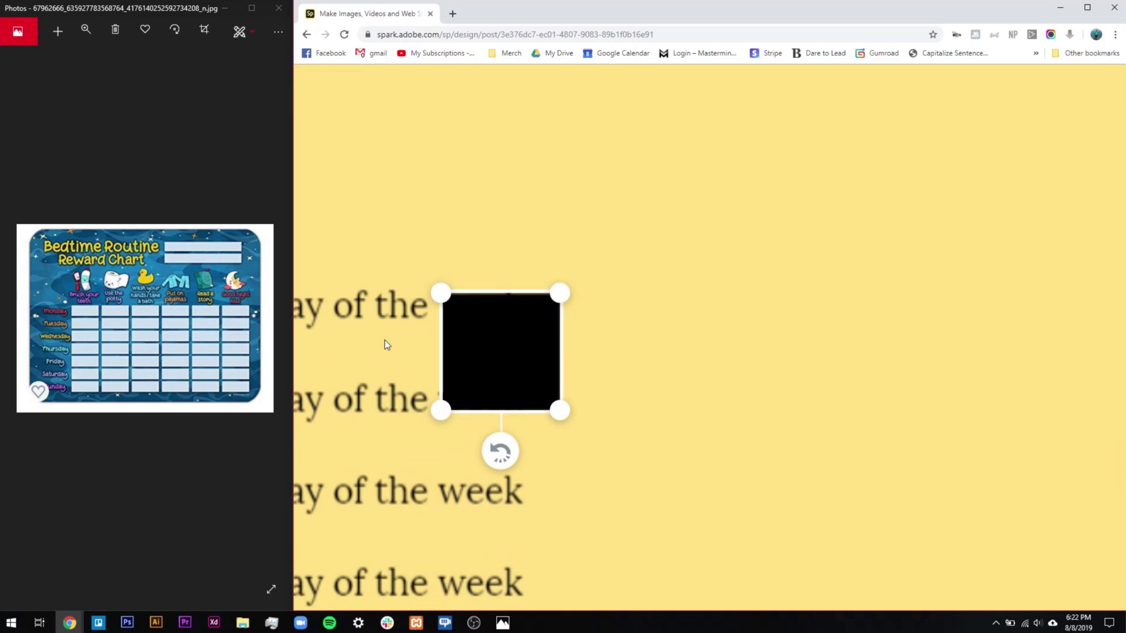
scroll(403, 343, left, 3)
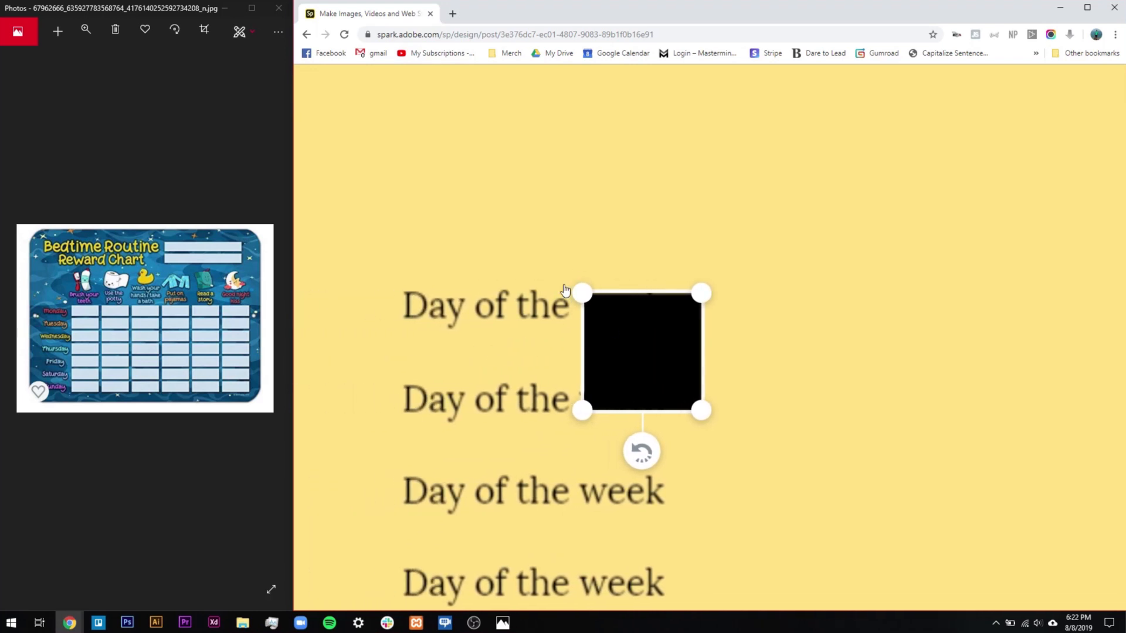
drag(640, 347, 799, 322)
scroll(589, 417, down, 5)
scroll(595, 388, down, 1)
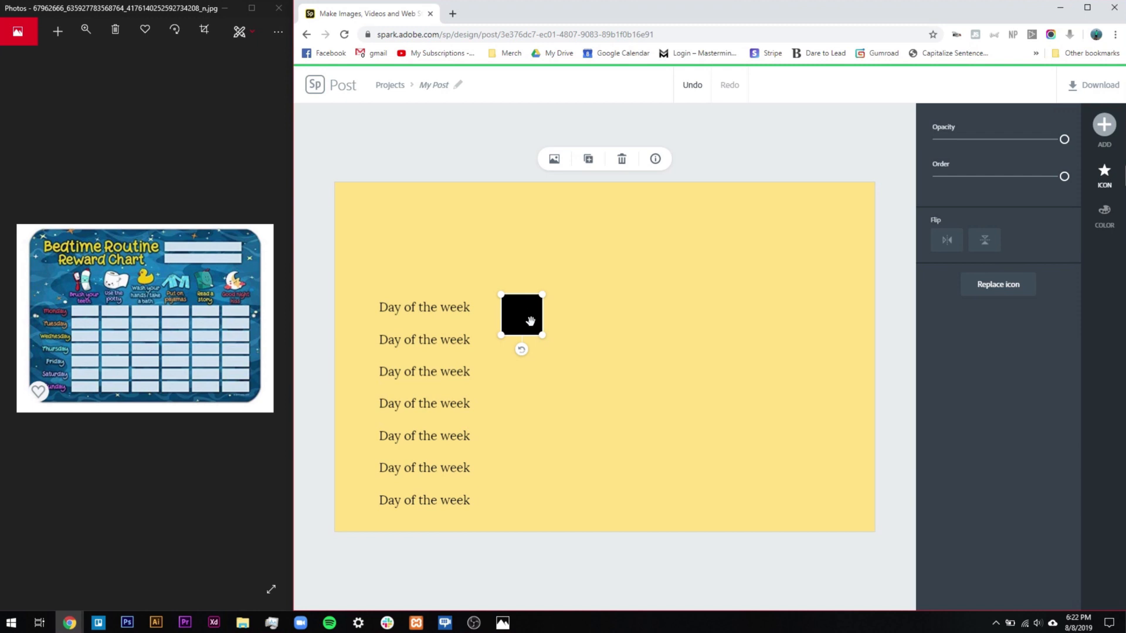
drag(517, 315, 682, 329)
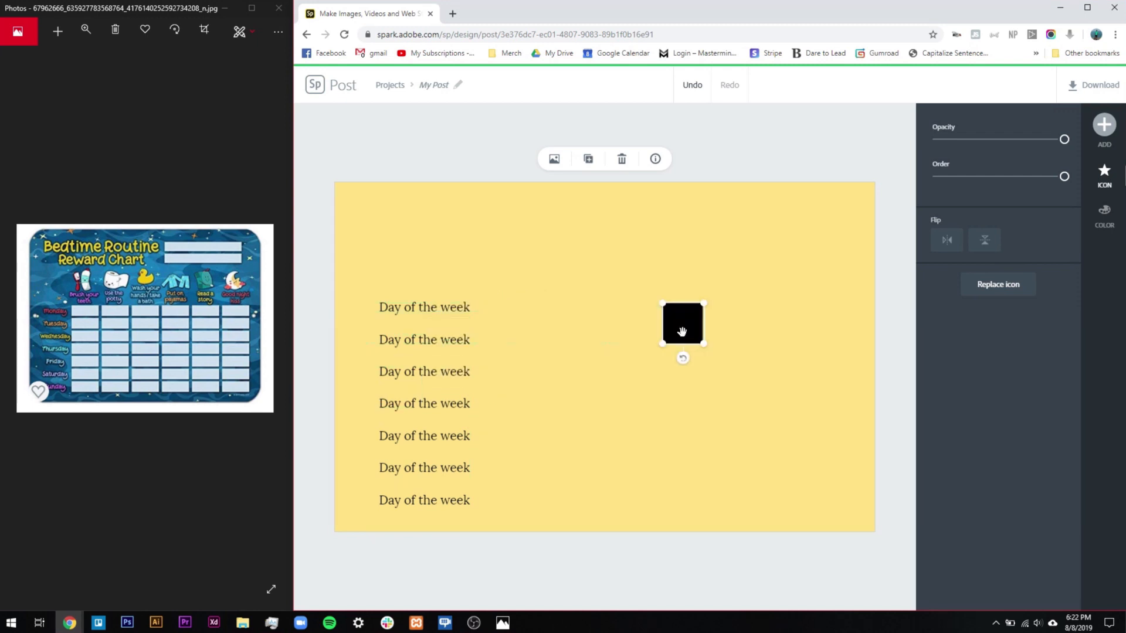
Step: Delete the black square and add a solid square icon found by searching for "square"
click(622, 159)
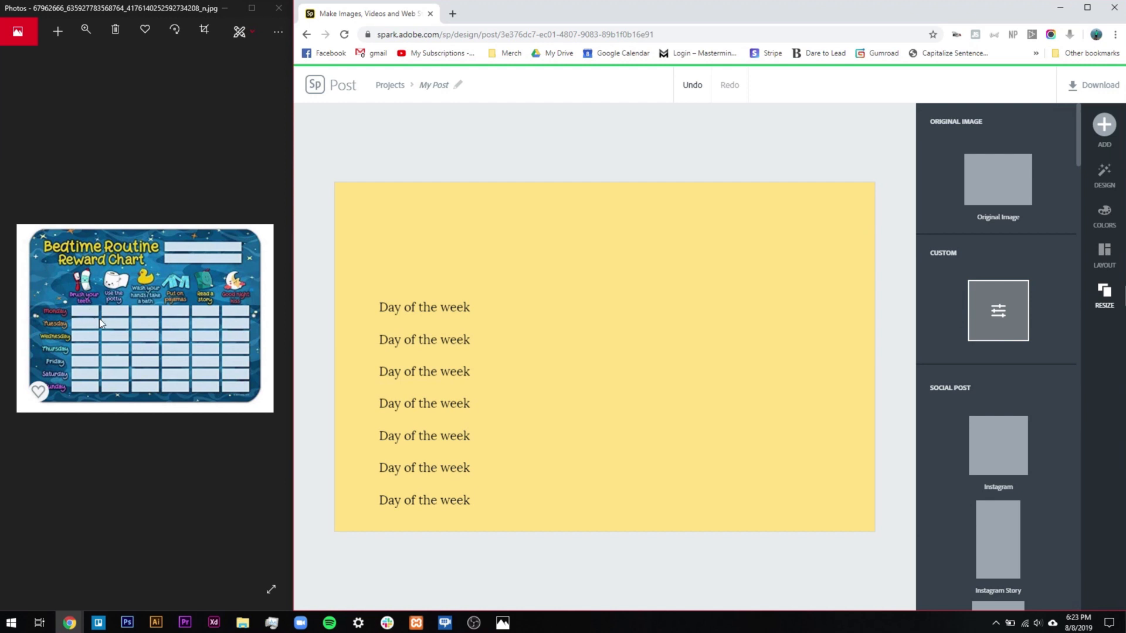
click(1104, 125)
click(1017, 144)
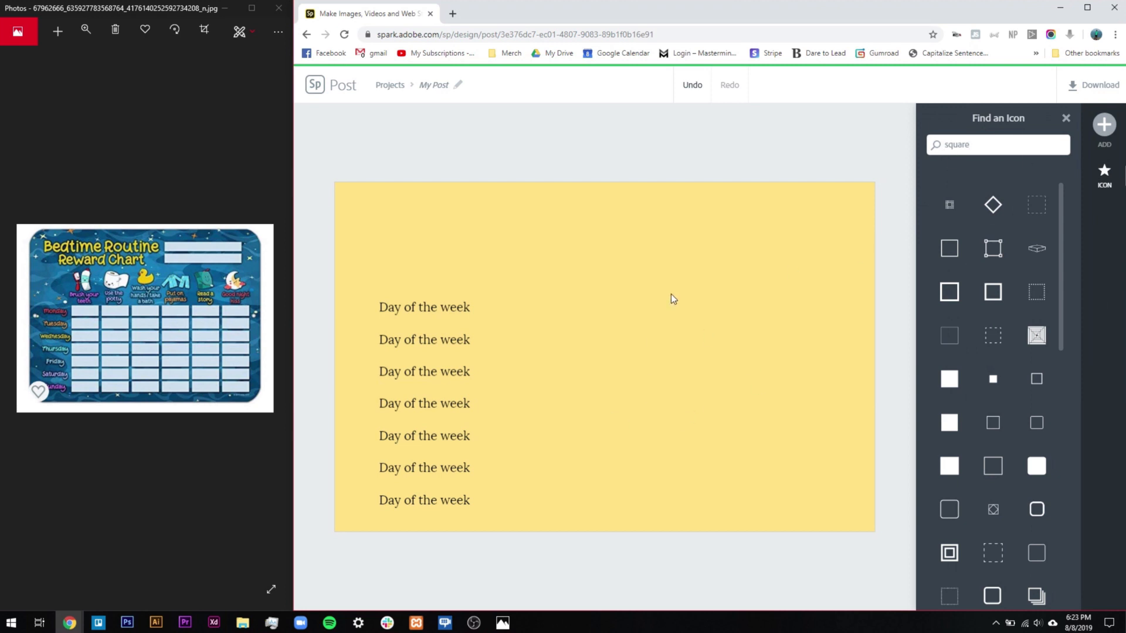
click(948, 469)
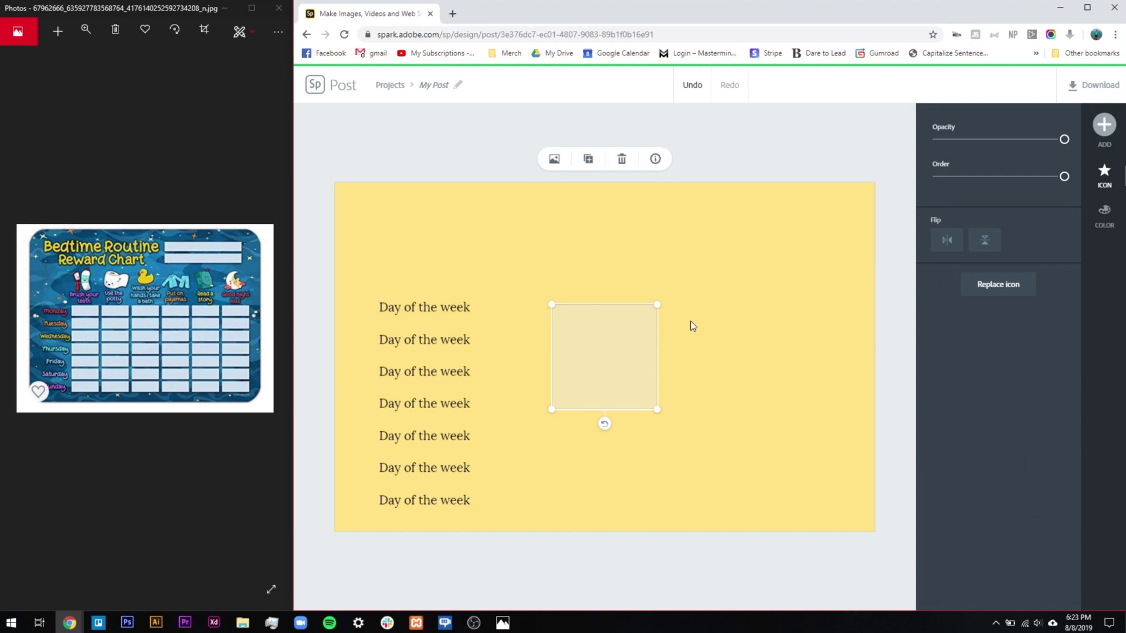
Step: Shrink the pale shape to a small rectangle and place it beside the first "Day of the week" label
drag(657, 305, 752, 304)
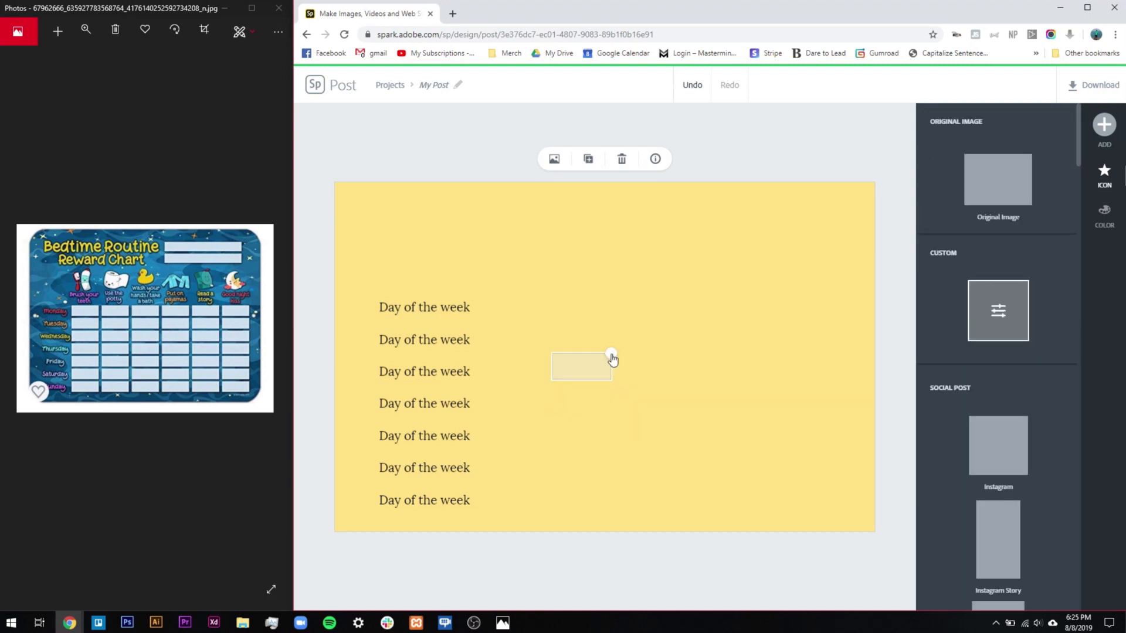
drag(614, 353, 526, 308)
click(561, 402)
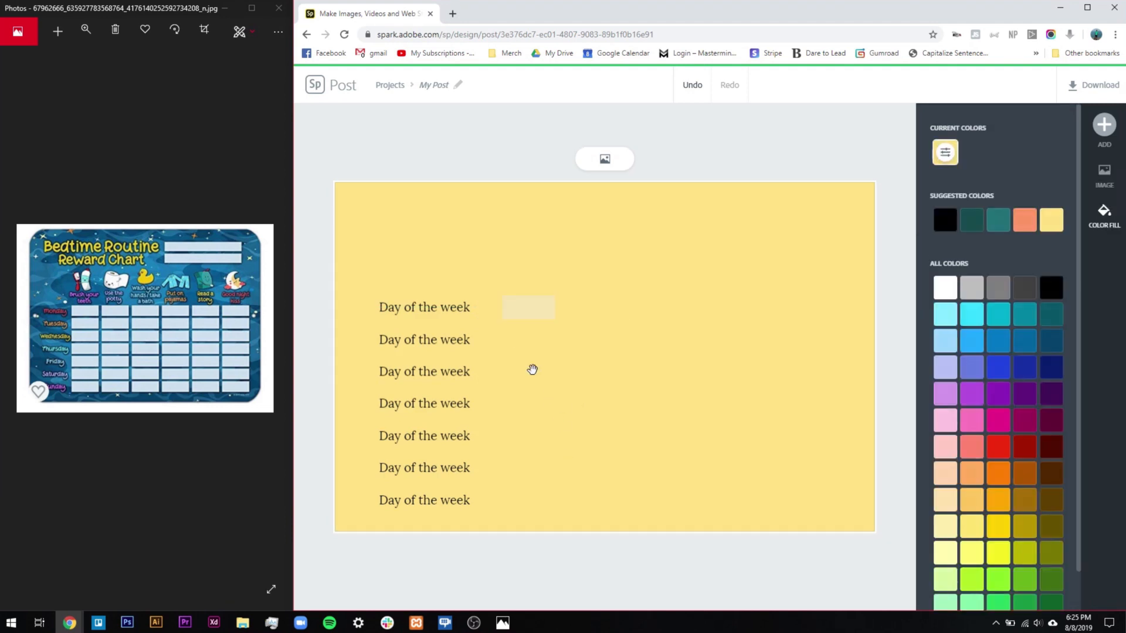
Step: Recolor the small rectangle beside the first day label black
click(533, 306)
click(1104, 214)
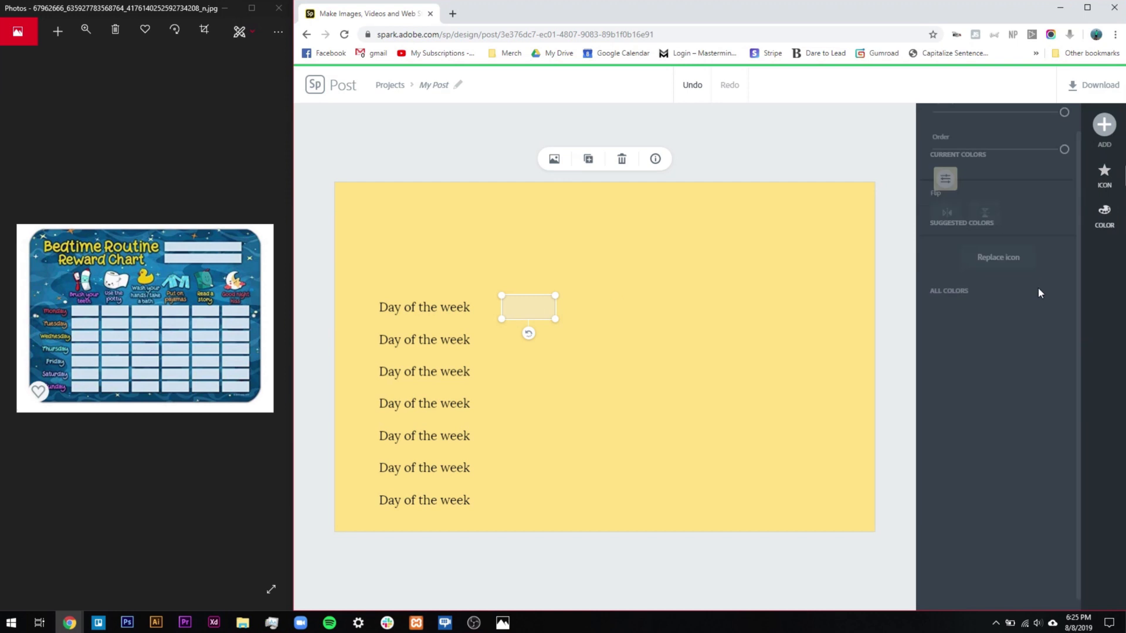
click(622, 373)
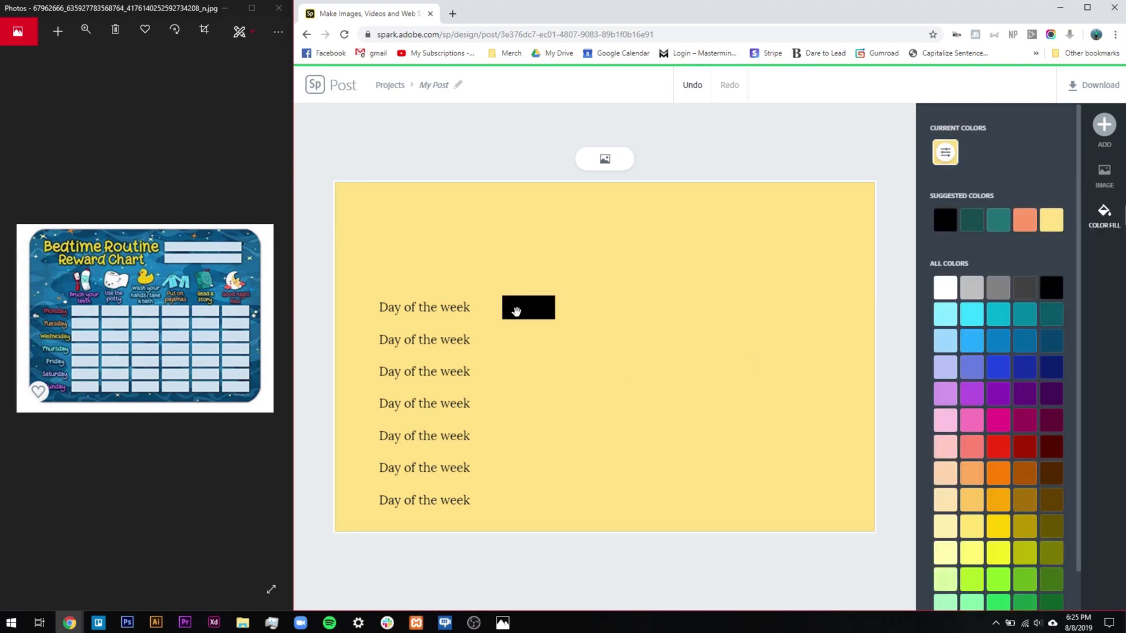
Step: Duplicate the black rectangle, place the copy beside it in the first row, and make another copy of that one
click(516, 311)
click(588, 158)
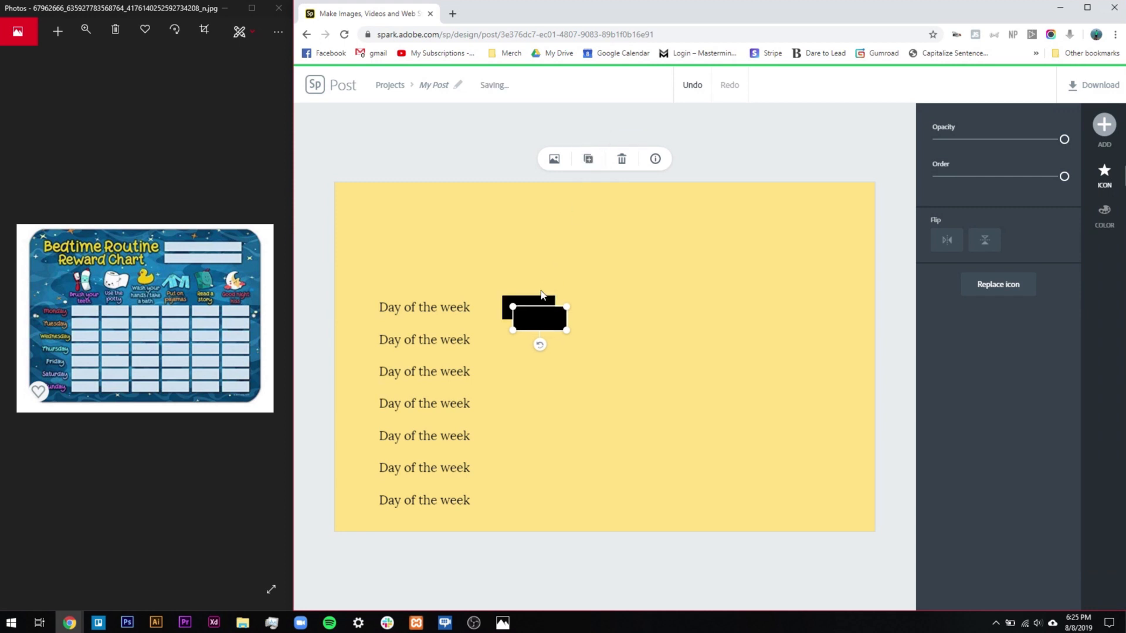
drag(533, 328, 598, 313)
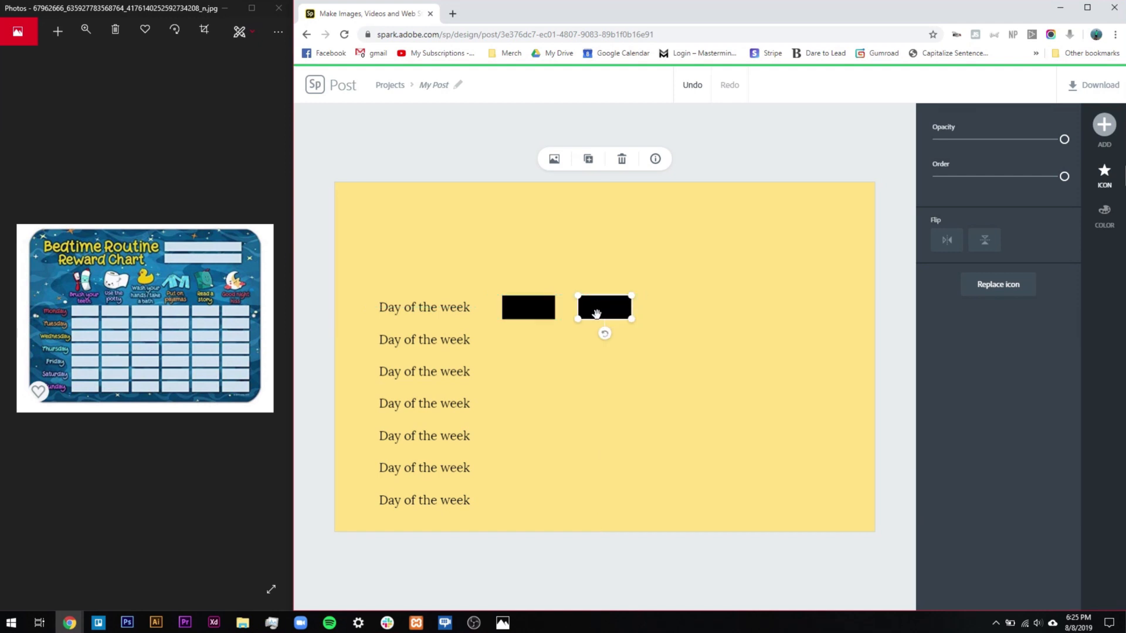
click(588, 159)
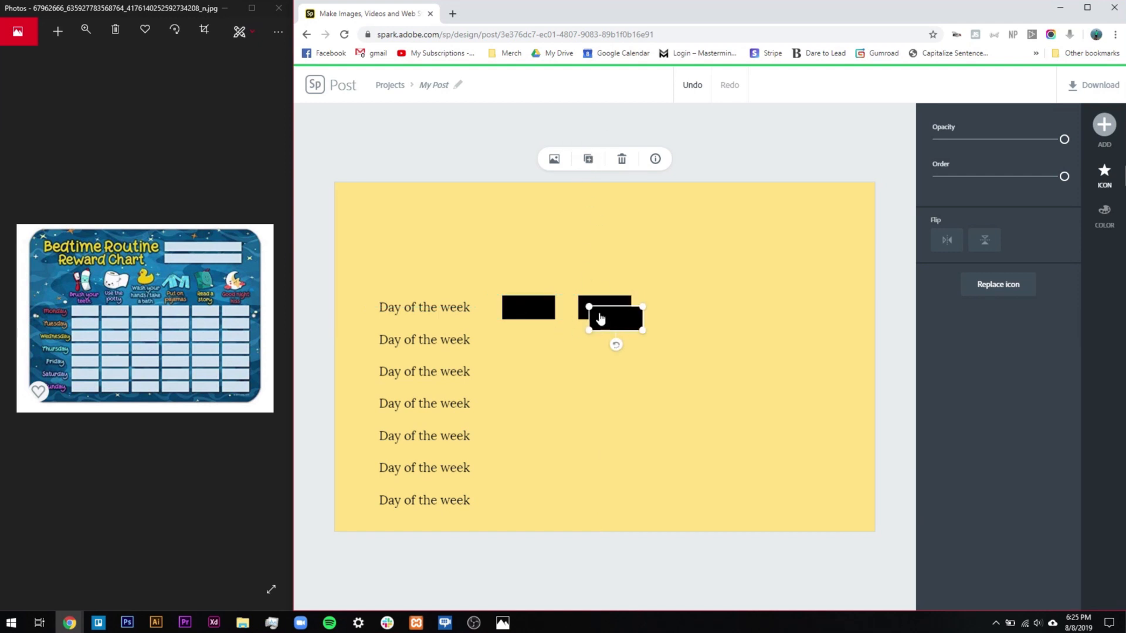
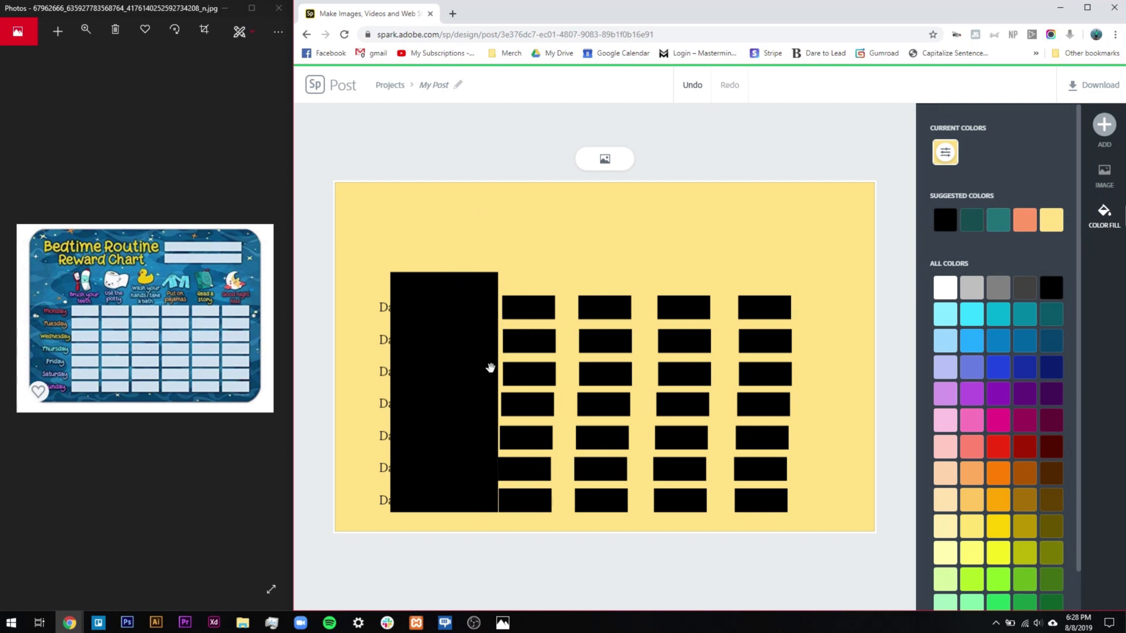
Step: Shift the first and second rows of black rectangles slightly left to line up with the large black guide block
scroll(486, 335, up, 3)
drag(583, 285, 578, 284)
scroll(652, 148, right, 2)
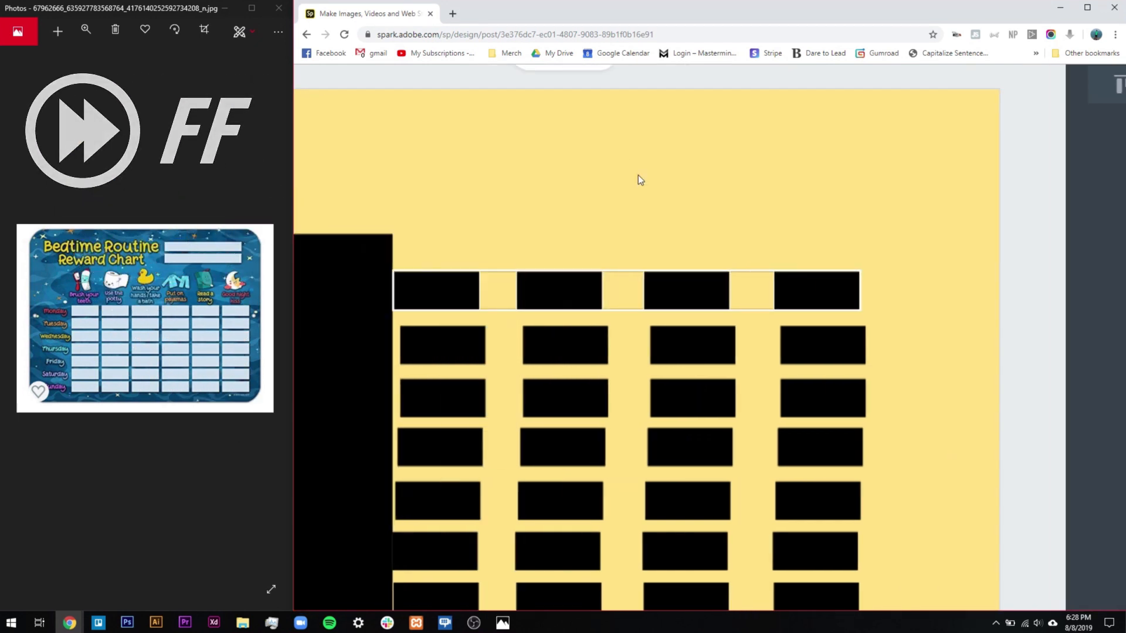
click(653, 147)
scroll(652, 148, down, 3)
drag(610, 334, 605, 334)
Step: Select all four rectangles in the third row and shift them slightly left to meet the guide block
click(529, 373)
shift+click(605, 374)
shift+click(684, 373)
shift+click(760, 380)
drag(760, 380, 755, 380)
Step: Select the four rectangles in the fourth row and line them up with the guide block's edge
click(527, 410)
shift+click(603, 405)
shift+click(682, 404)
shift+click(764, 405)
Step: Select the four rectangles in the fifth row and nudge them two increments left and one up
click(526, 437)
shift+click(616, 437)
shift+click(681, 437)
shift+click(760, 436)
key(Left)
key(Left)
key(Up)
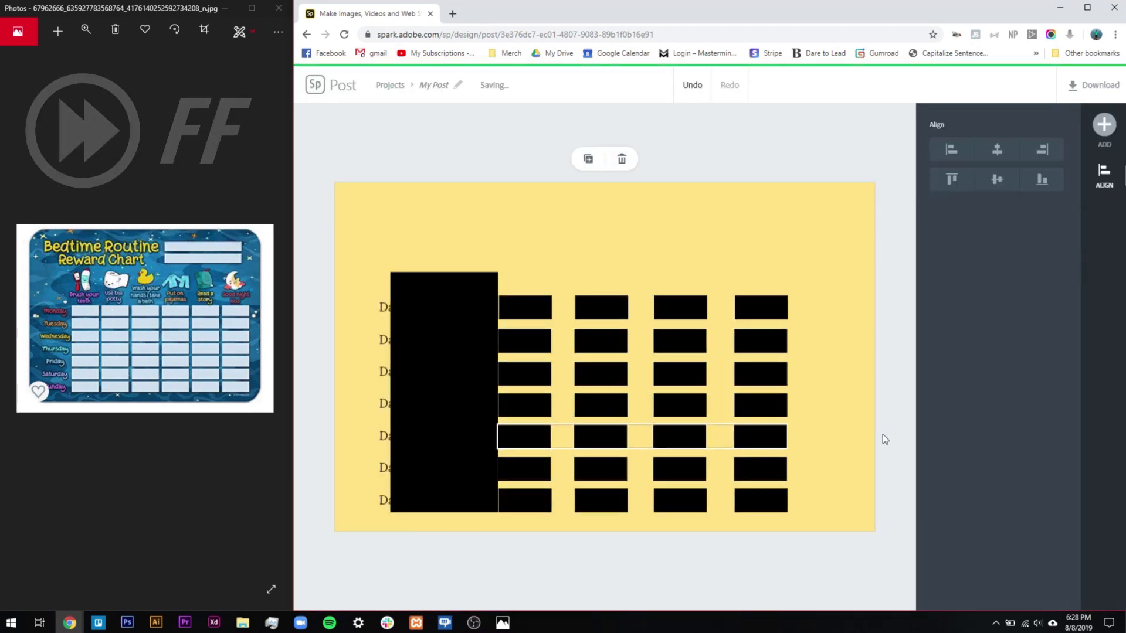
Step: Select the four rectangles in the sixth row and nudge them one increment right and one up
click(537, 469)
shift+click(601, 469)
shift+click(679, 469)
shift+click(760, 469)
key(Right)
key(Up)
click(829, 472)
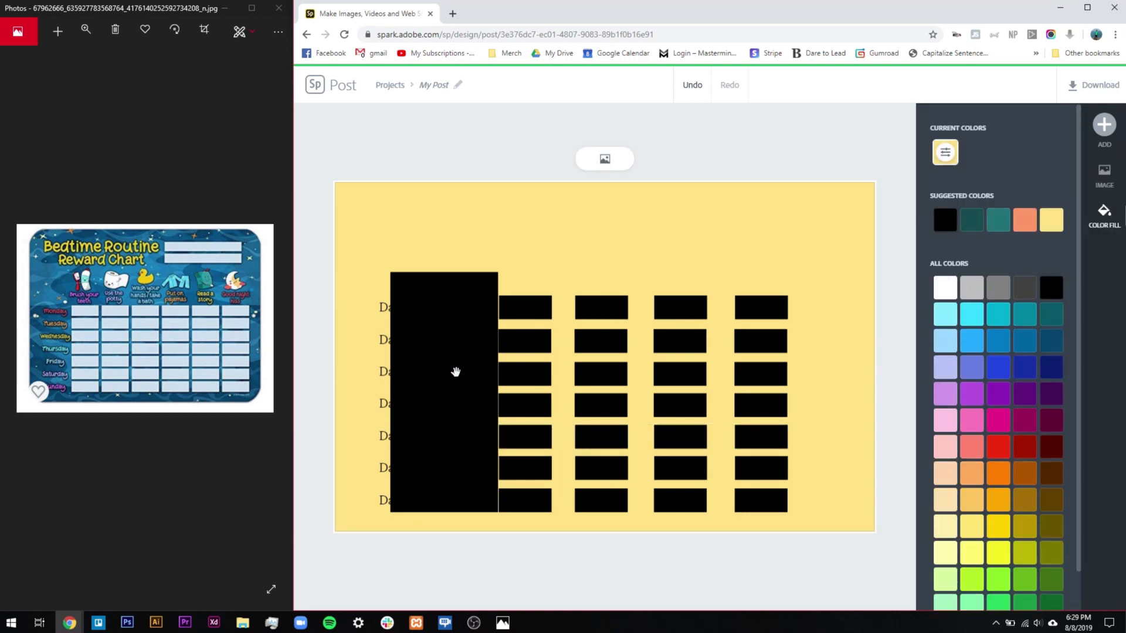
Step: Try nudging the first rectangle of the first row upward, and undo the move
click(456, 371)
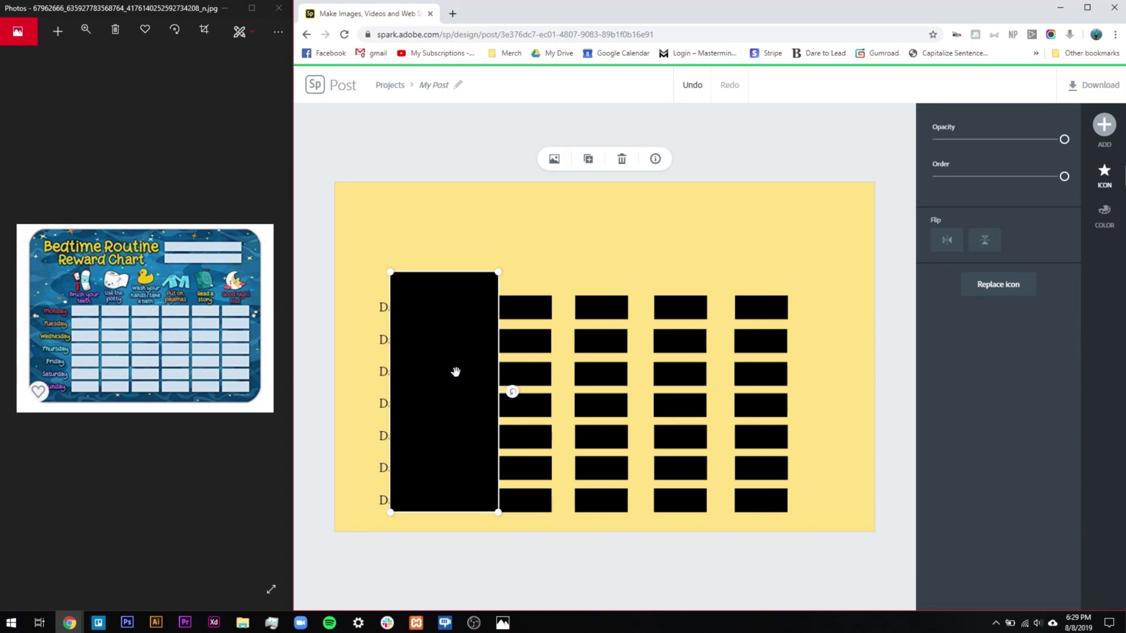
click(558, 244)
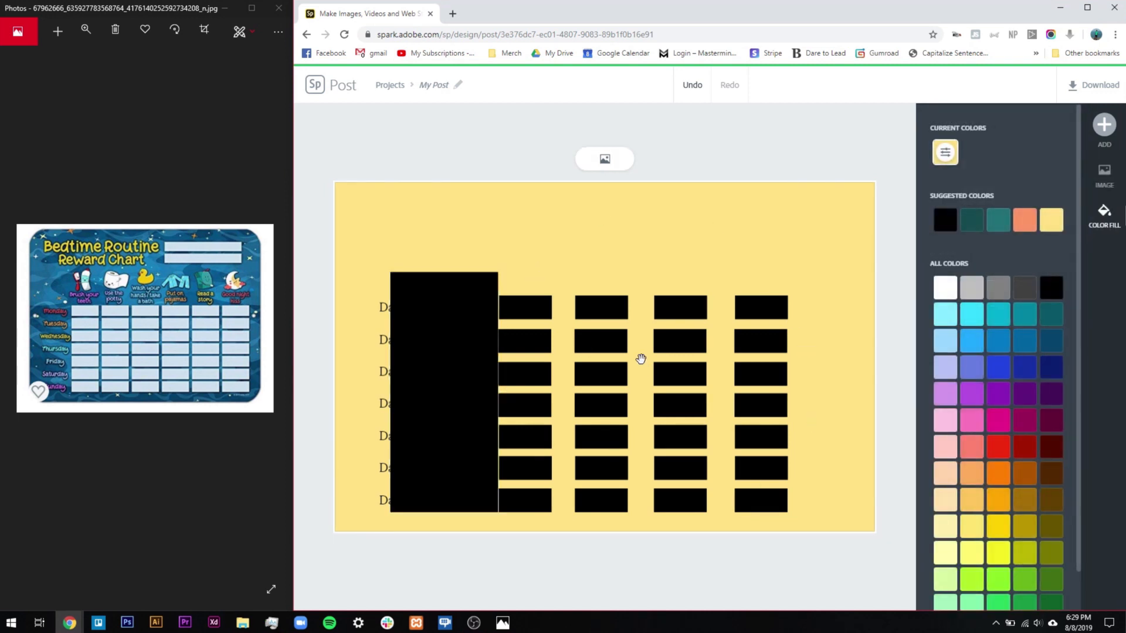
click(527, 308)
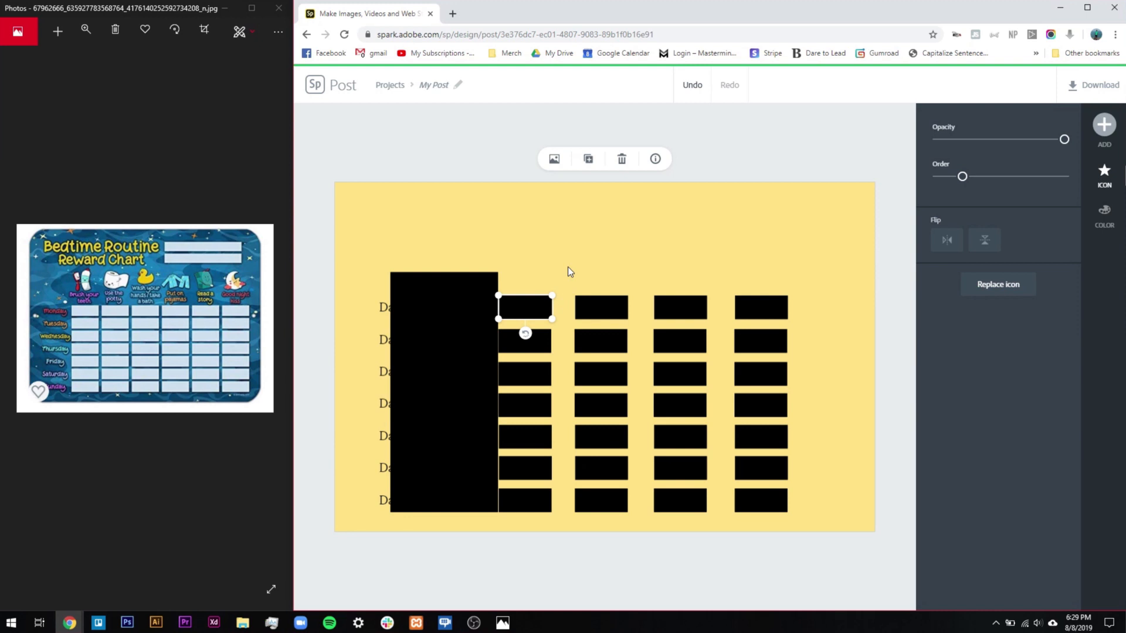
key(Up)
key(Up)
key(Up)
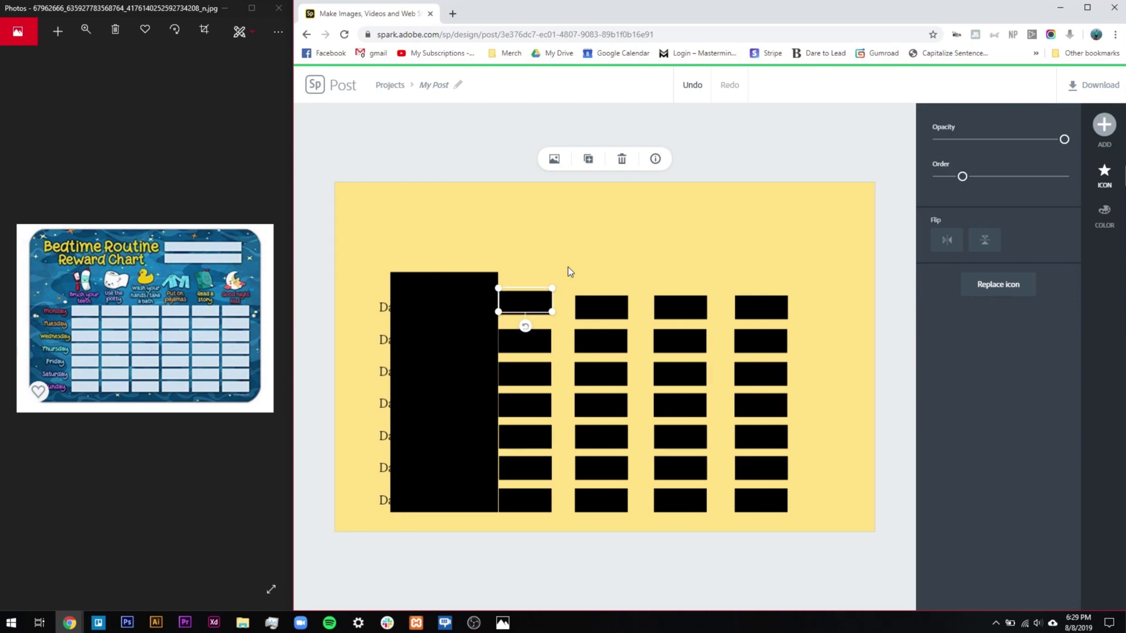
key(Up)
key(Up)
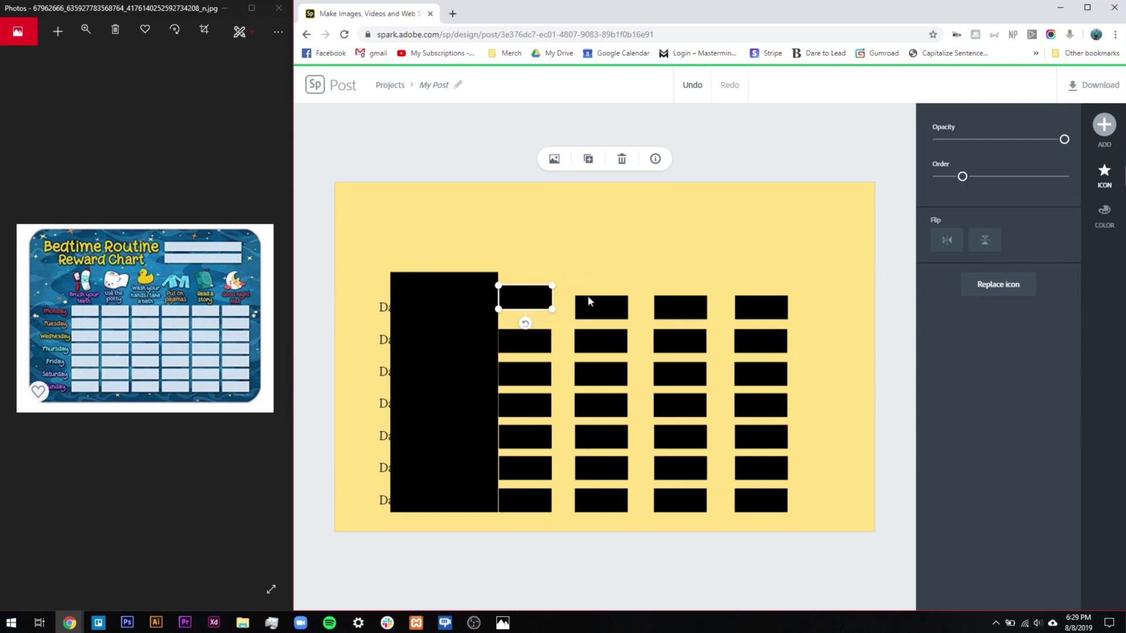
click(528, 323)
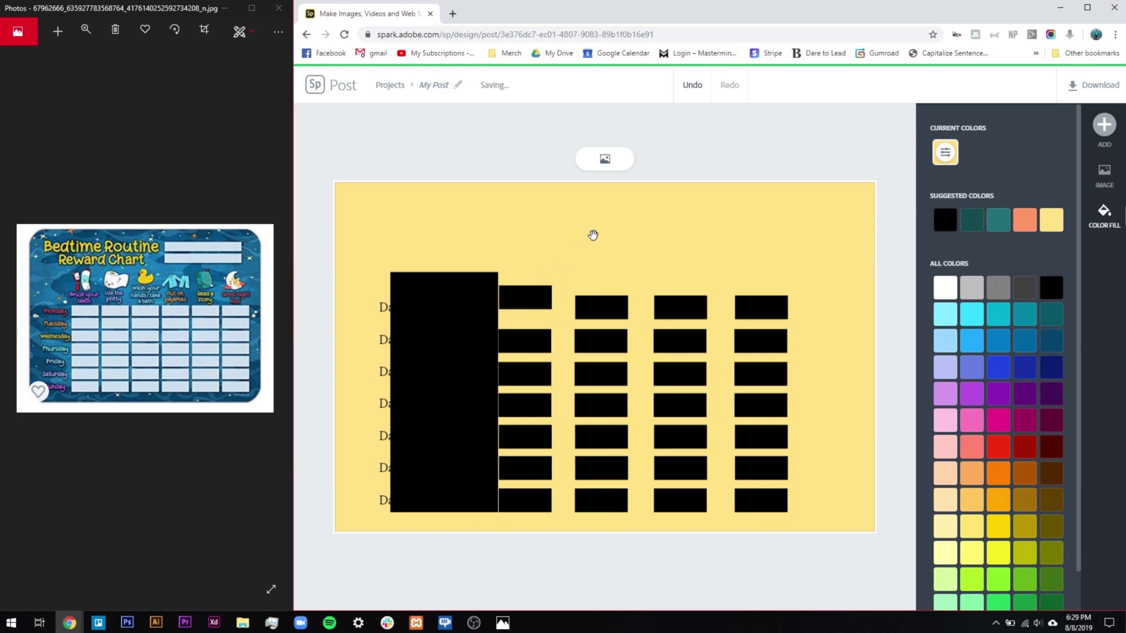
click(691, 85)
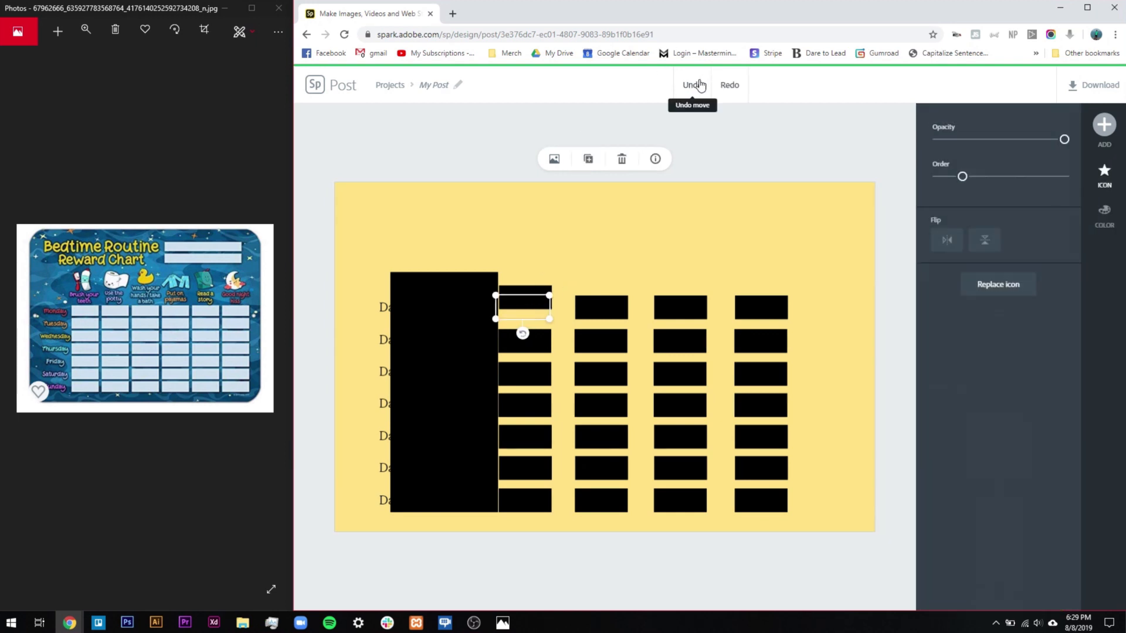
Step: Delete the large black guide block covering the day labels
click(628, 221)
click(478, 319)
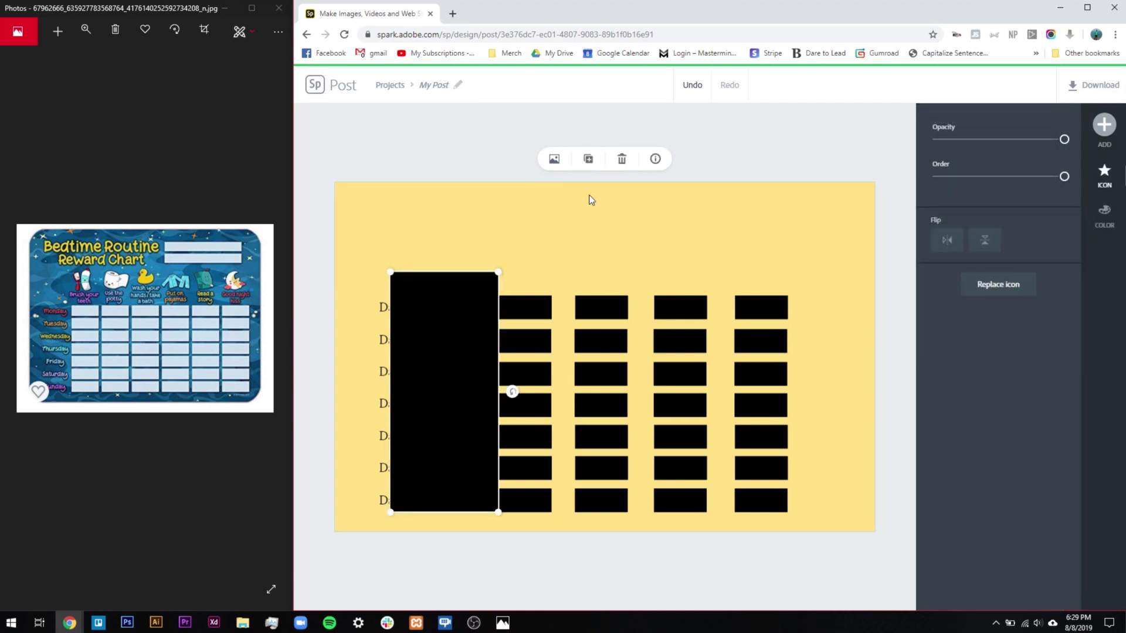
key(Delete)
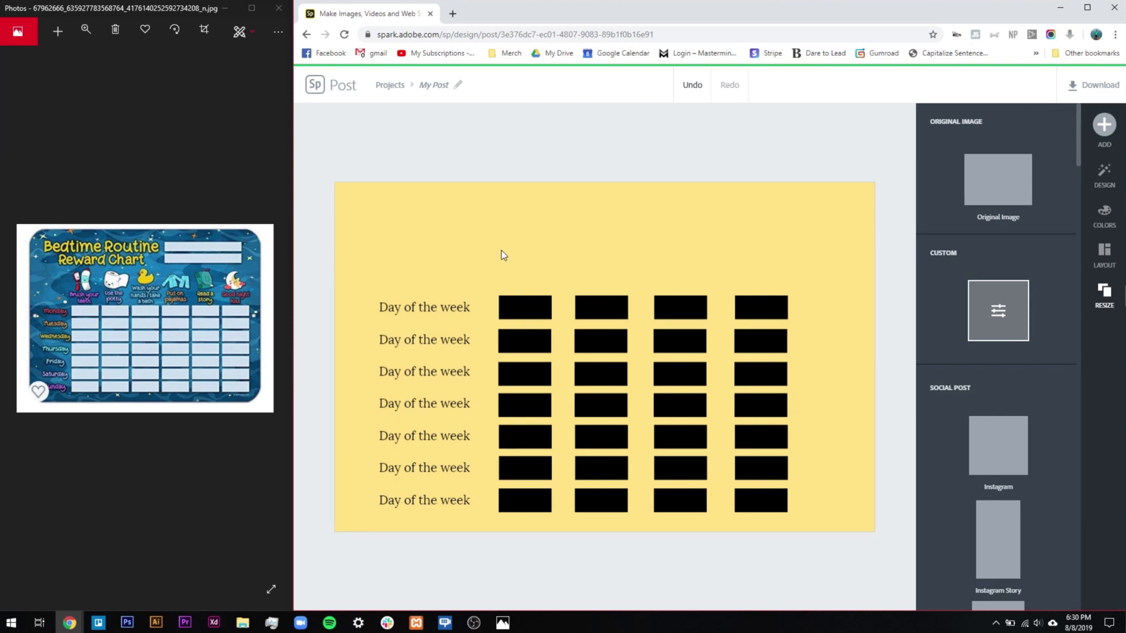
Step: Duplicate the first "Day of the week" label and place the copy above the first column of rectangles
click(437, 308)
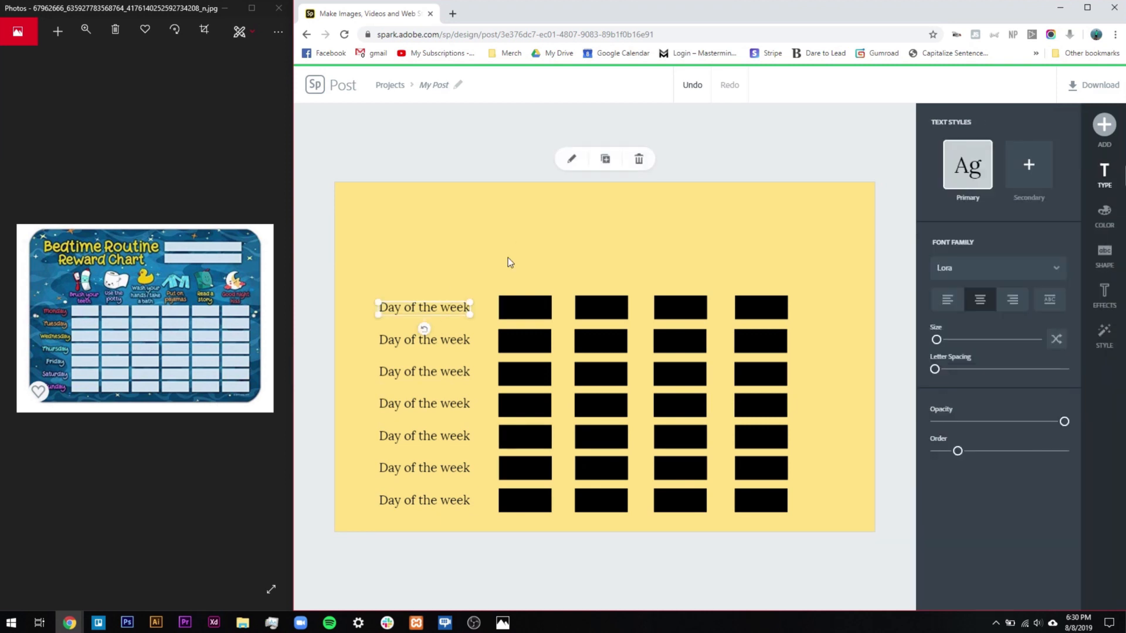
click(605, 159)
drag(447, 307, 537, 274)
Step: Change the label above the first column to "Thing" and enlarge it to nearly the column's width
double_click(537, 274)
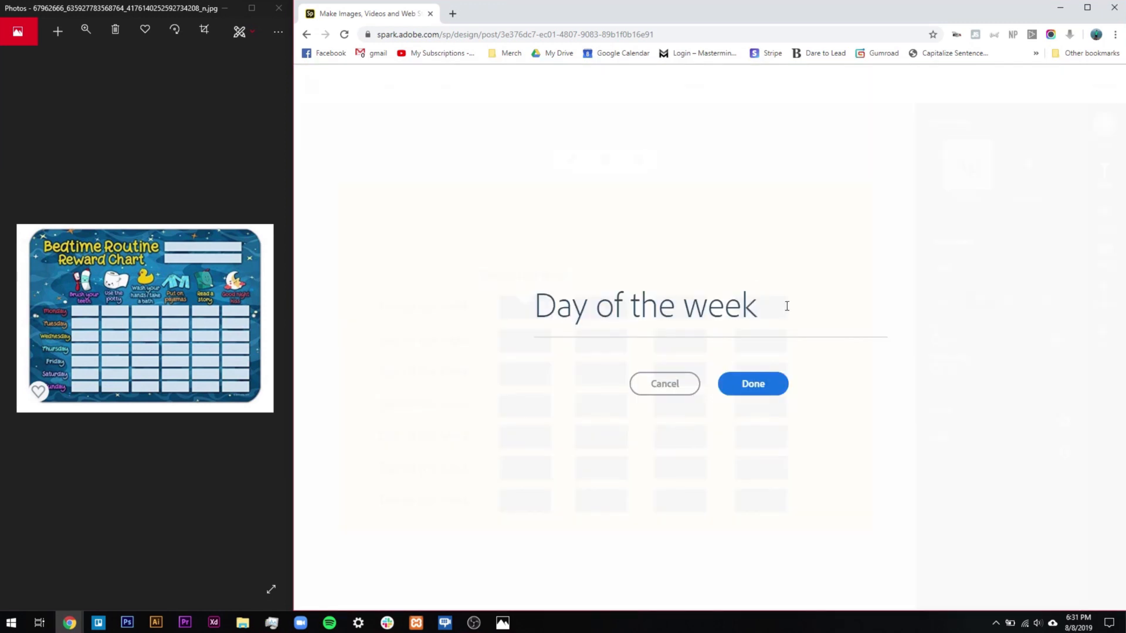
drag(786, 304, 491, 291)
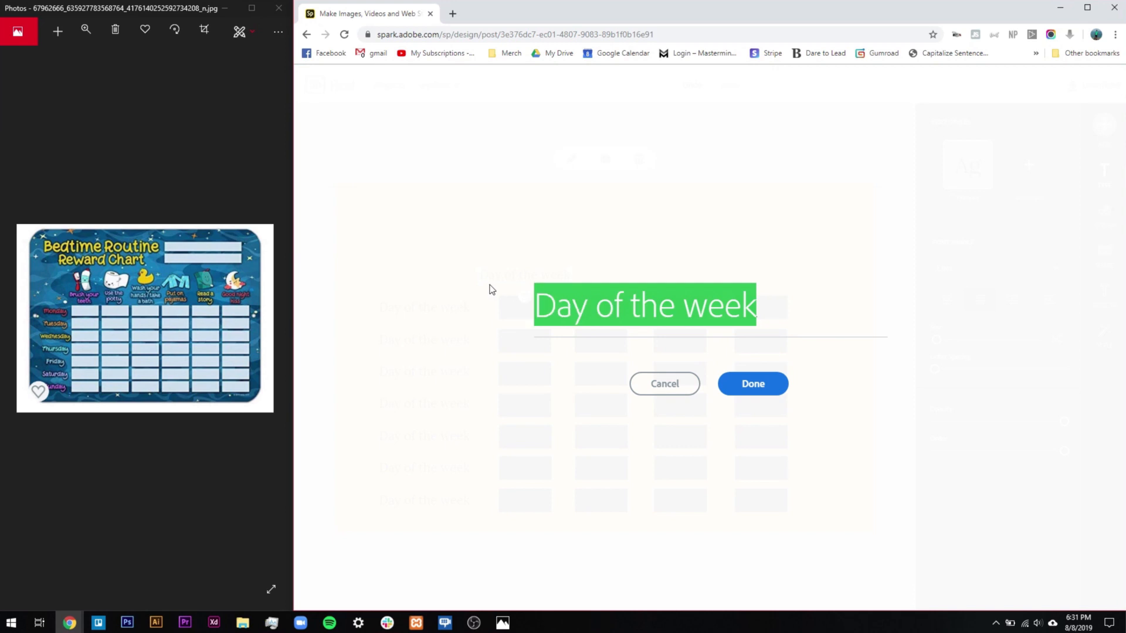
text(TH)
key(BackSpace)
text(hink)
key(BackSpace)
text(g)
click(753, 385)
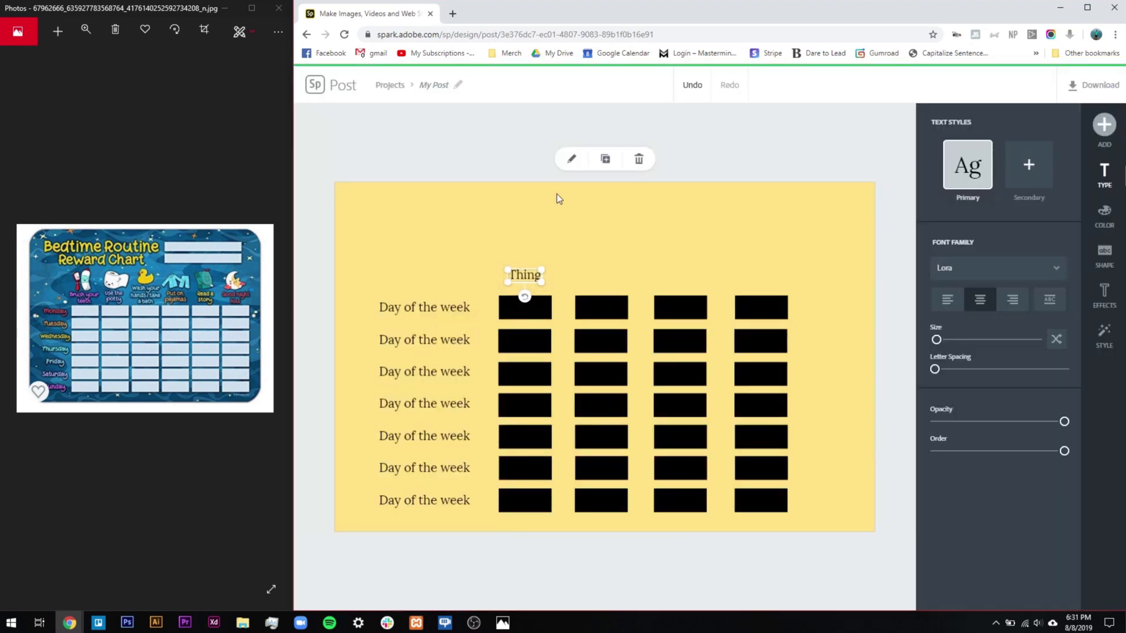
mouse_move(541, 282)
mouse_down()
mouse_move(558, 290)
mouse_move(538, 283)
mouse_up()
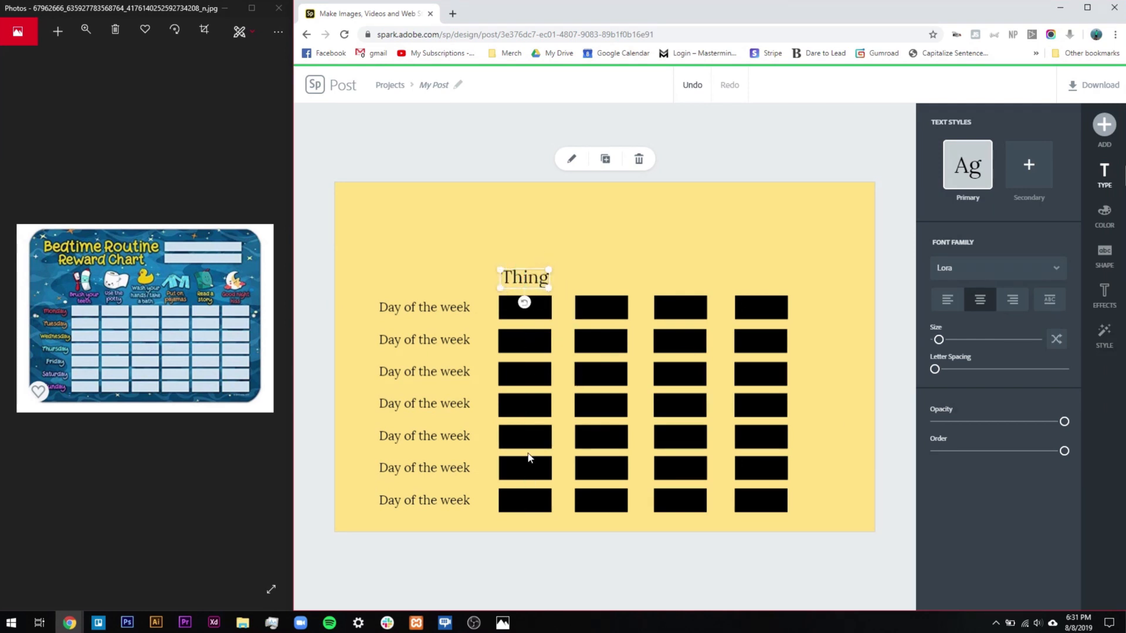
Step: Duplicate the "Thing" heading three times and place the copies above the second, third and fourth columns of rectangles
click(605, 159)
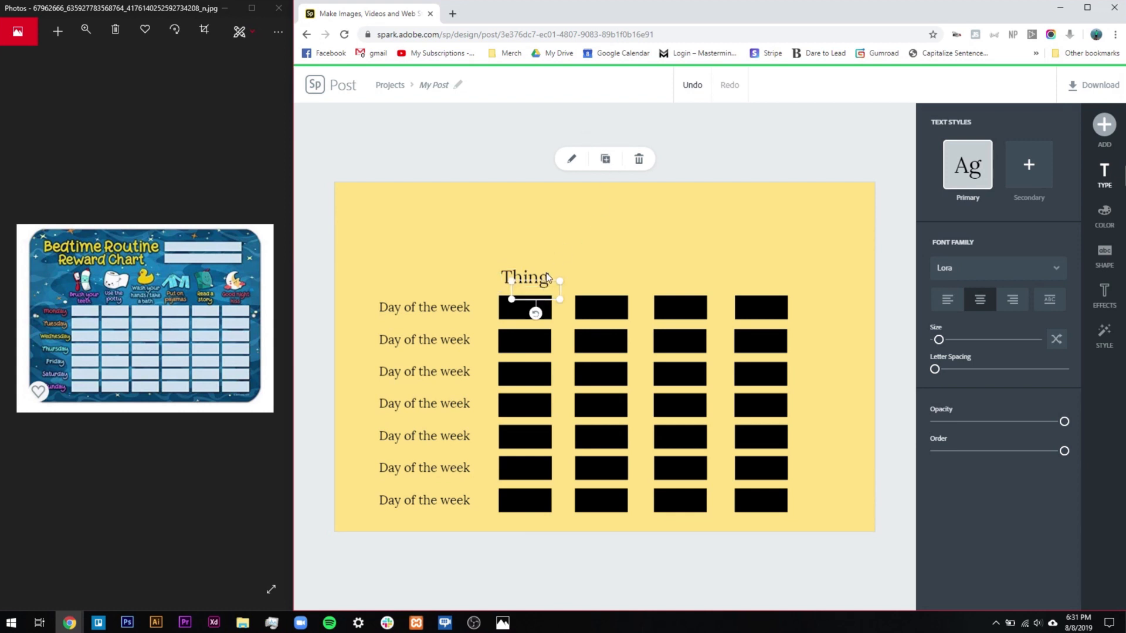
drag(536, 291, 601, 283)
click(605, 159)
drag(674, 279, 765, 279)
click(606, 159)
click(777, 246)
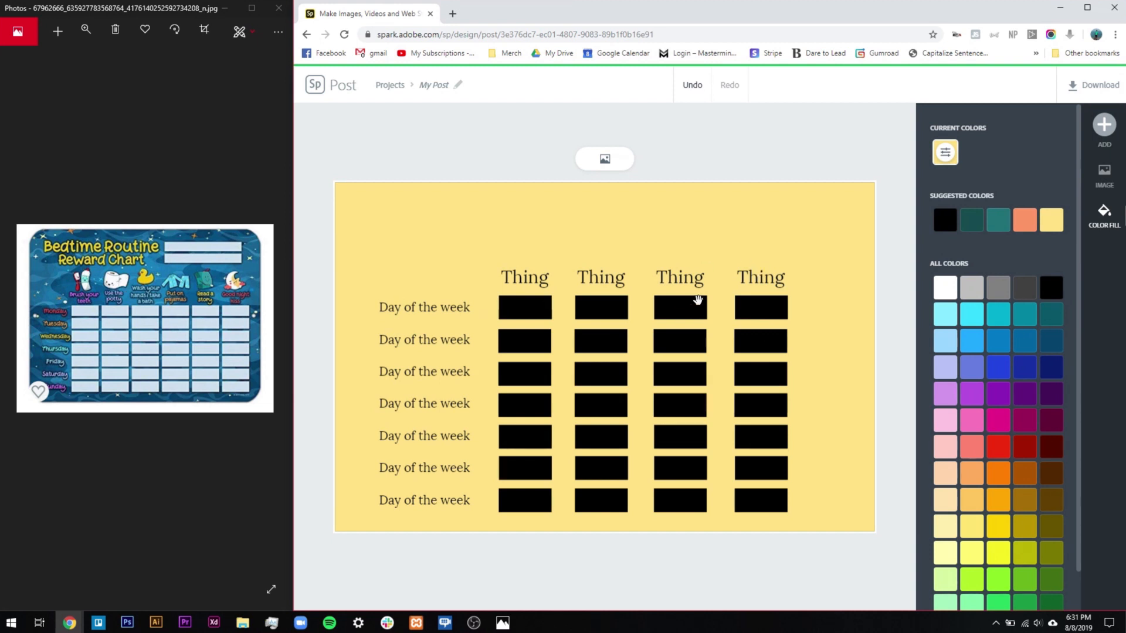
Step: Search the icon library for "toothbrush" and add an upright toothbrush icon to the chart
click(1115, 133)
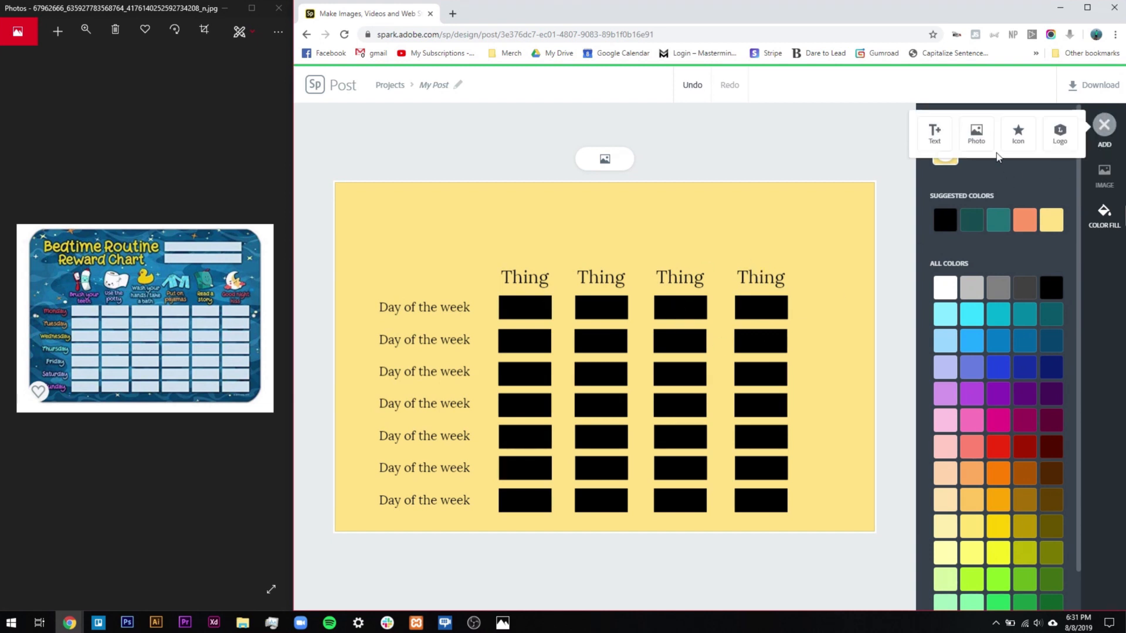
click(1018, 134)
double_click(995, 145)
text(too)
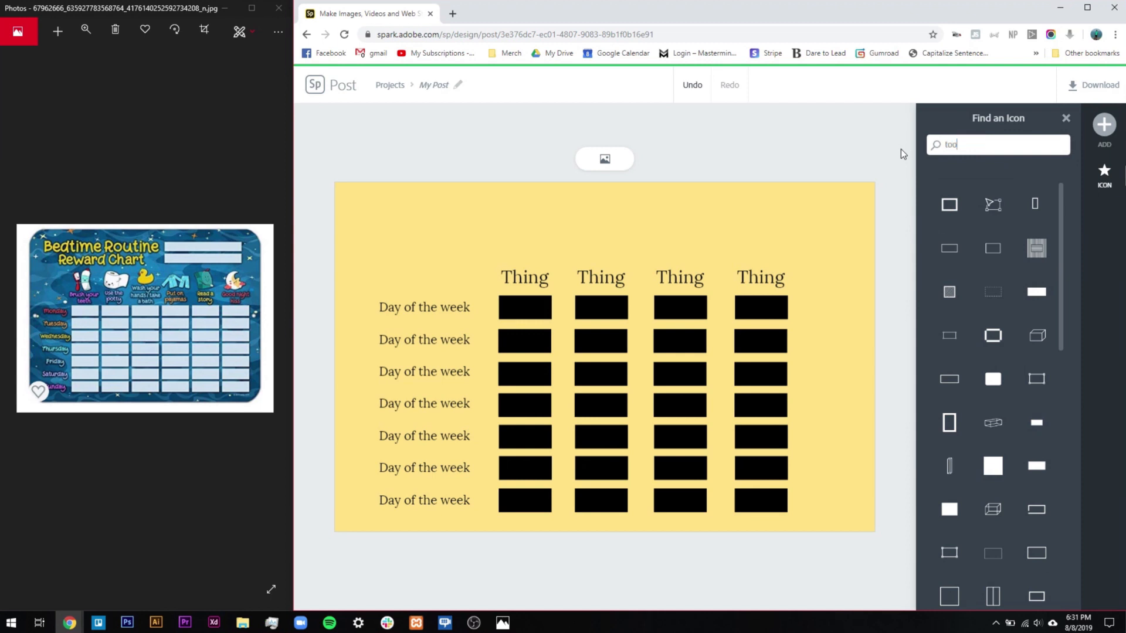
text(thbrush)
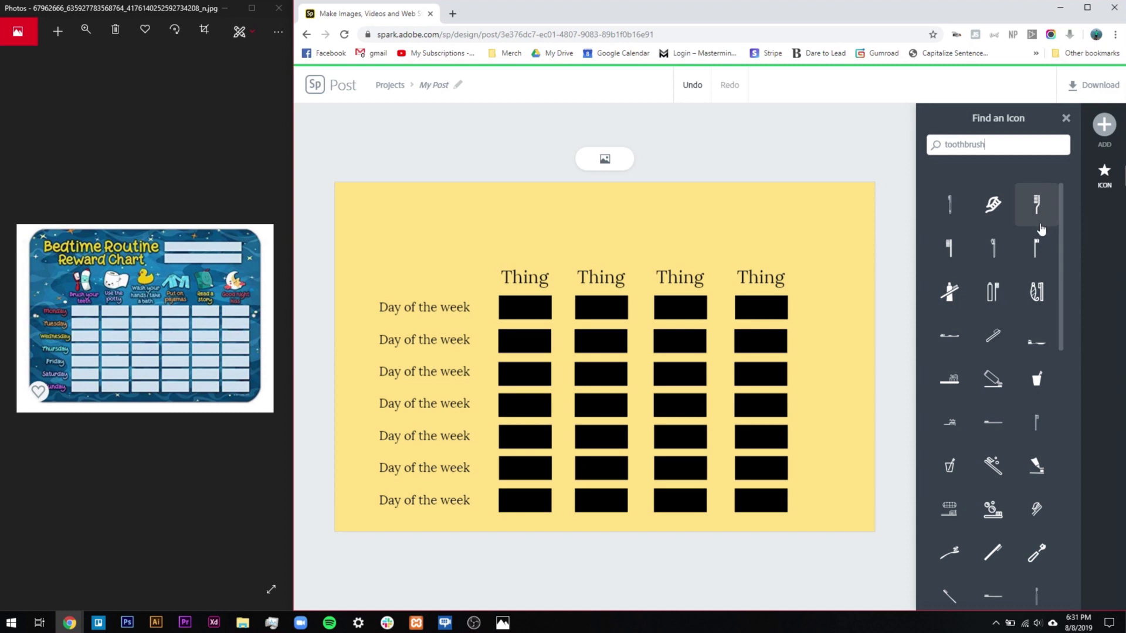
click(949, 289)
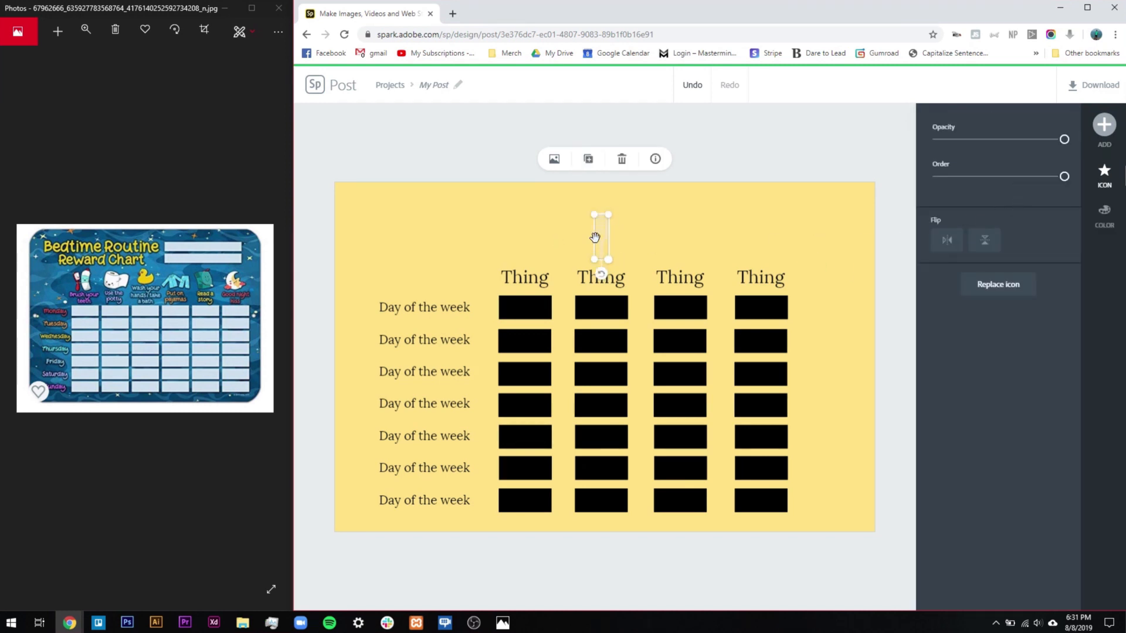
Step: Color the toothbrush icon black and center it above the first "Thing" heading
click(1104, 216)
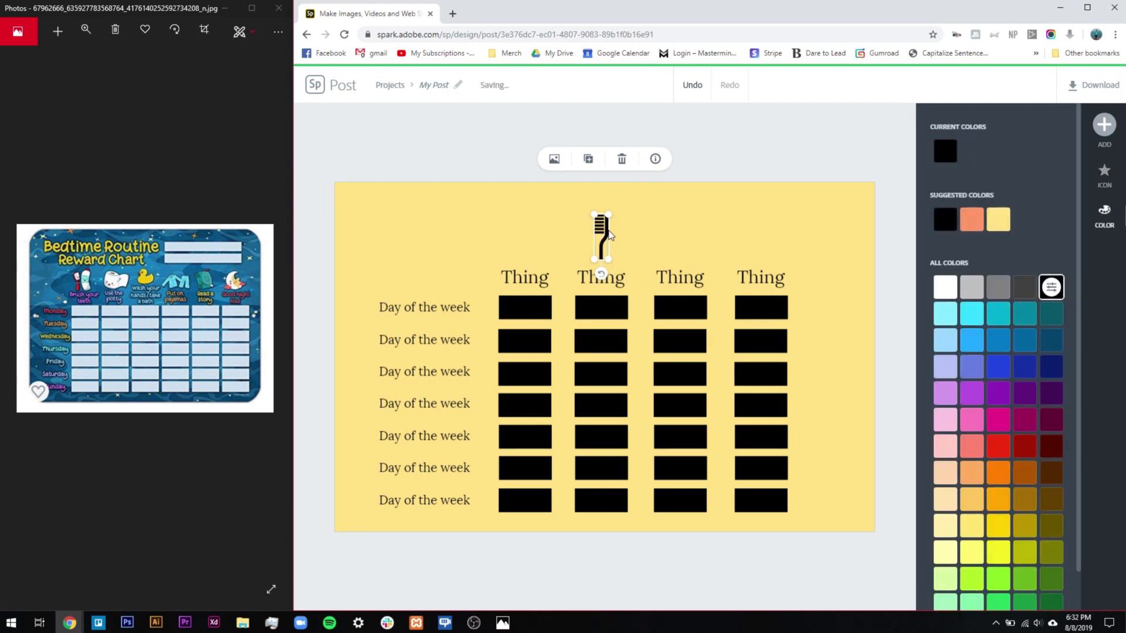
drag(586, 230, 539, 234)
click(573, 248)
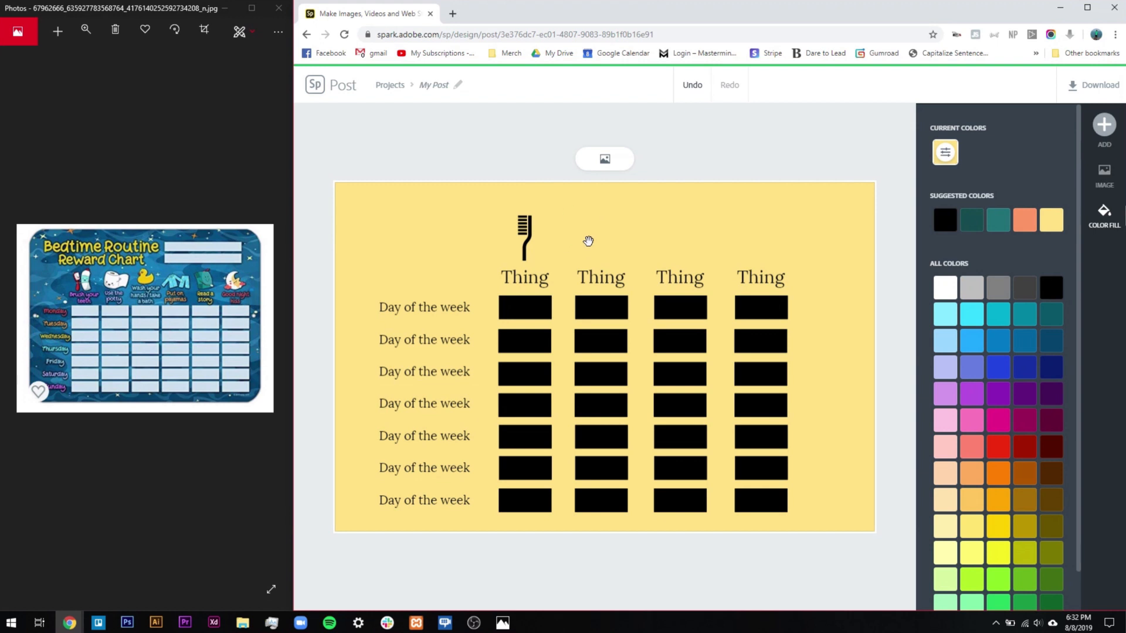
Step: Duplicate the toothbrush icon above the second heading and replace the copy with a duck icon
click(526, 241)
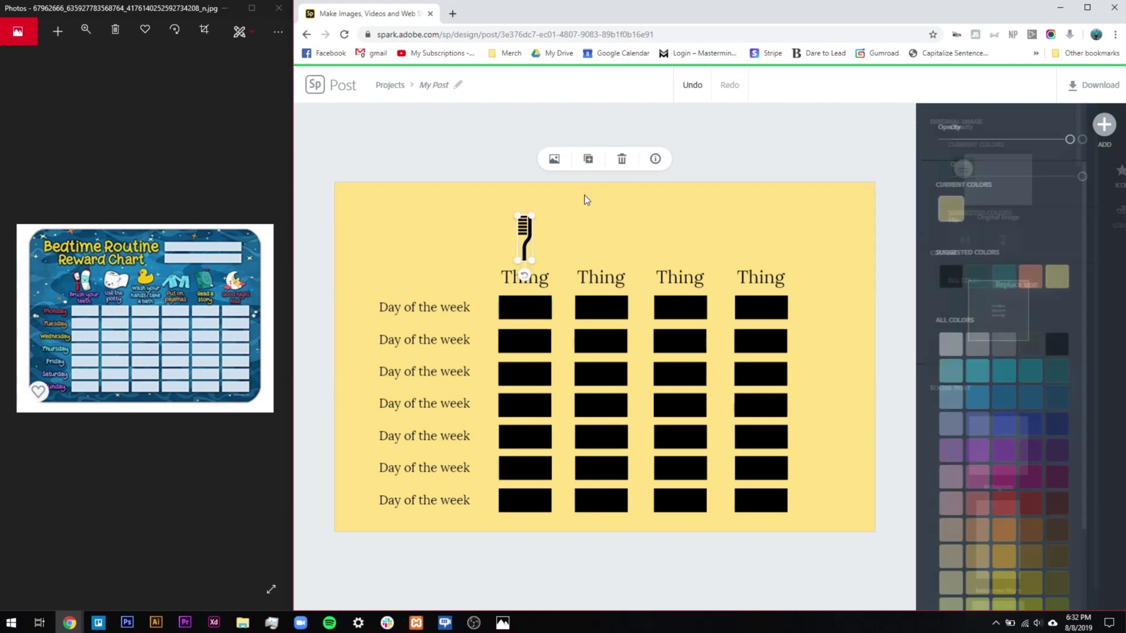
drag(541, 244, 606, 232)
click(985, 285)
drag(997, 145, 877, 153)
text(duck)
click(992, 205)
Step: Duplicate the duck icon above the third heading and replace the copy with a pillow icon
click(588, 159)
drag(617, 240, 686, 244)
click(995, 288)
double_click(988, 145)
text(pillow)
click(1040, 205)
Step: Duplicate the pillow icon above the fourth heading and replace the copy with a toilet paper icon found with "toiletpaper"
click(588, 158)
drag(695, 251, 761, 249)
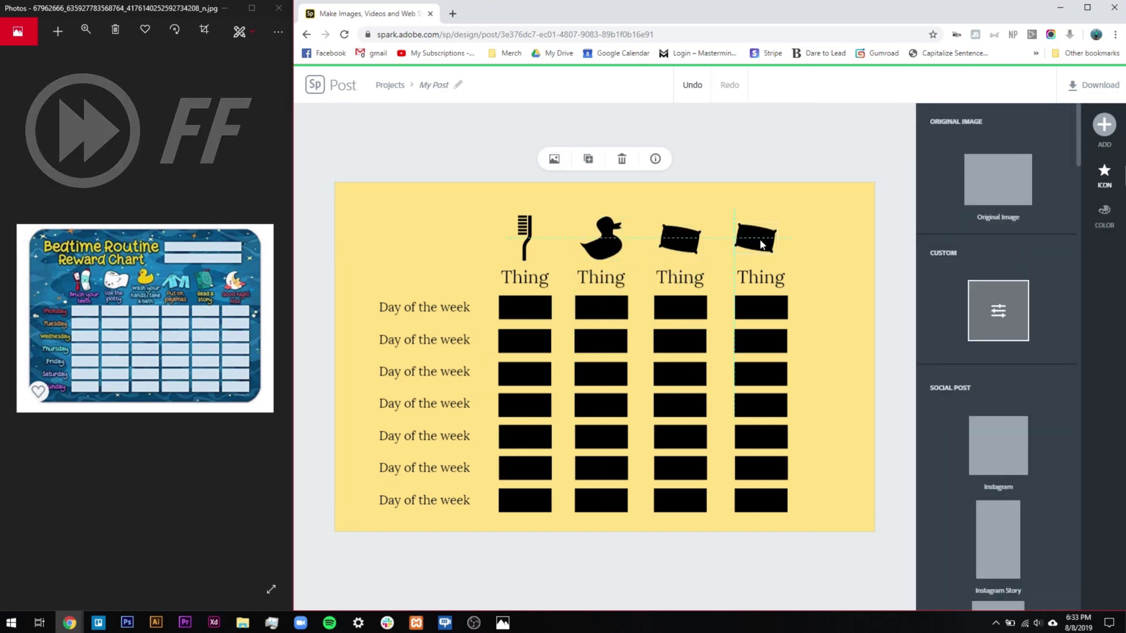
click(997, 283)
double_click(967, 144)
text(paper)
drag(976, 144, 891, 142)
text(toiletpaper)
click(949, 205)
click(748, 235)
click(952, 287)
click(951, 288)
click(827, 257)
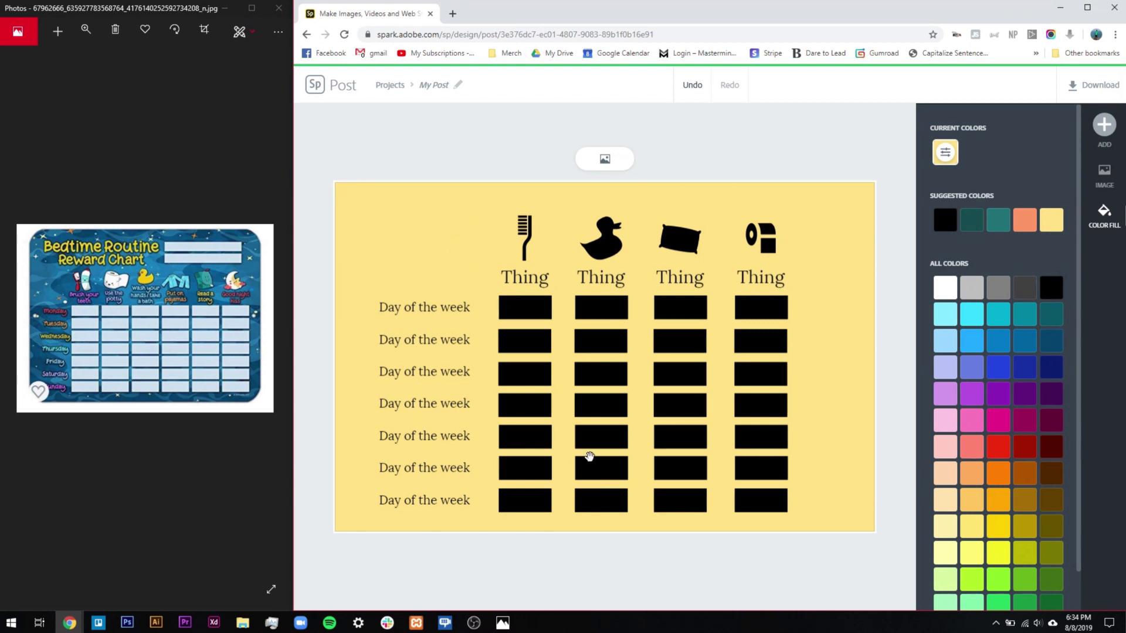
click(600, 245)
click(686, 243)
click(754, 237)
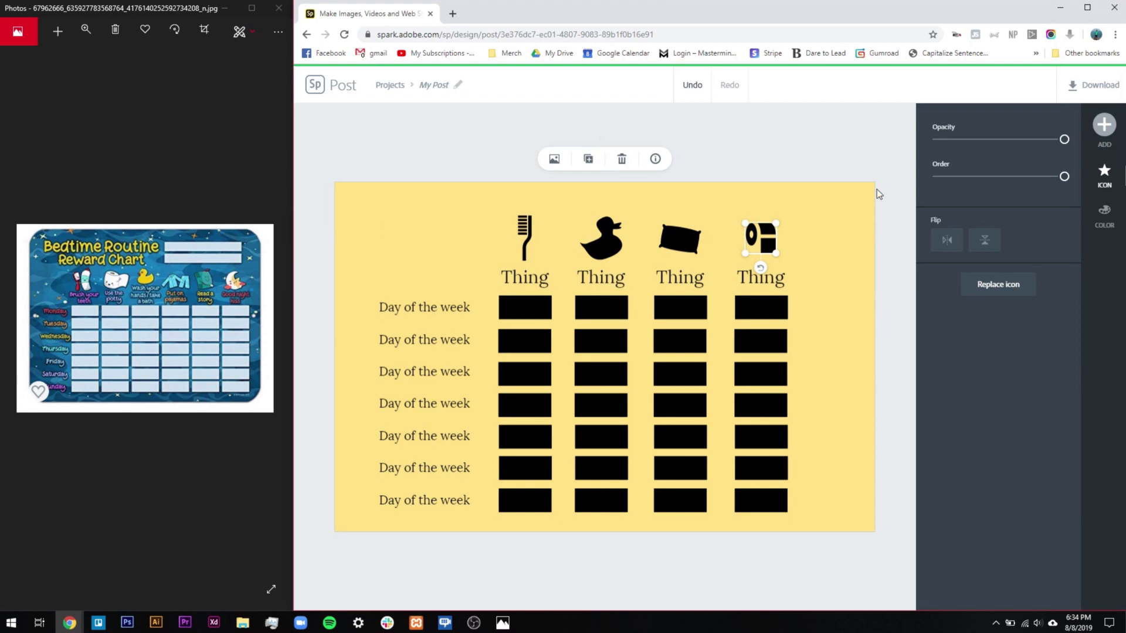
click(874, 371)
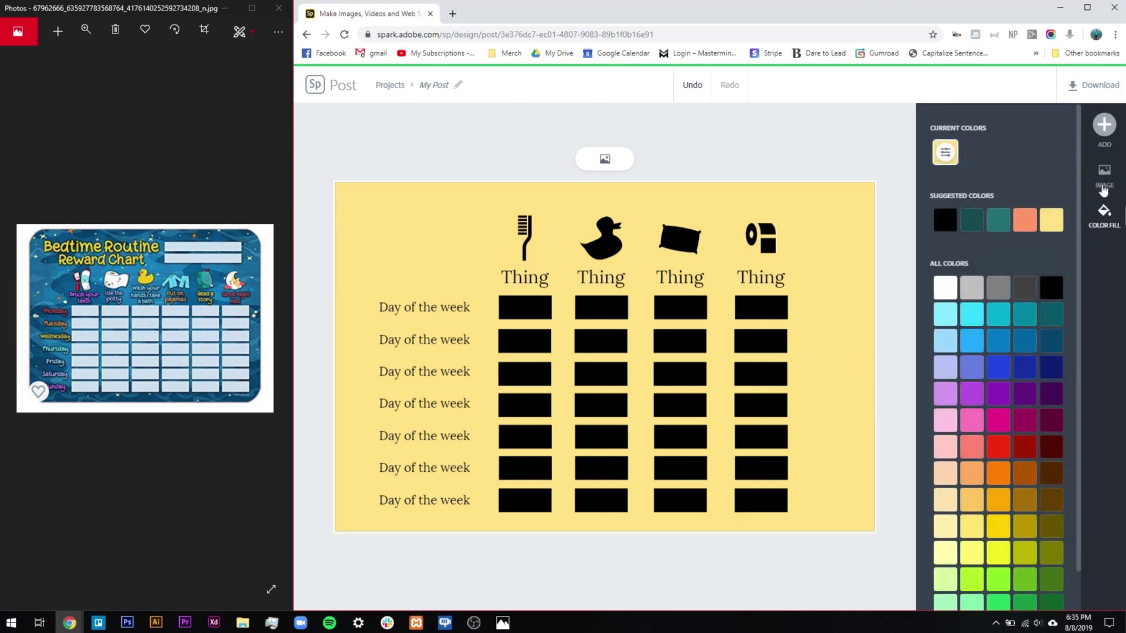
Step: Search the free photos for a "night sky" background image, limiting the source to Unsplash
click(1102, 175)
click(999, 240)
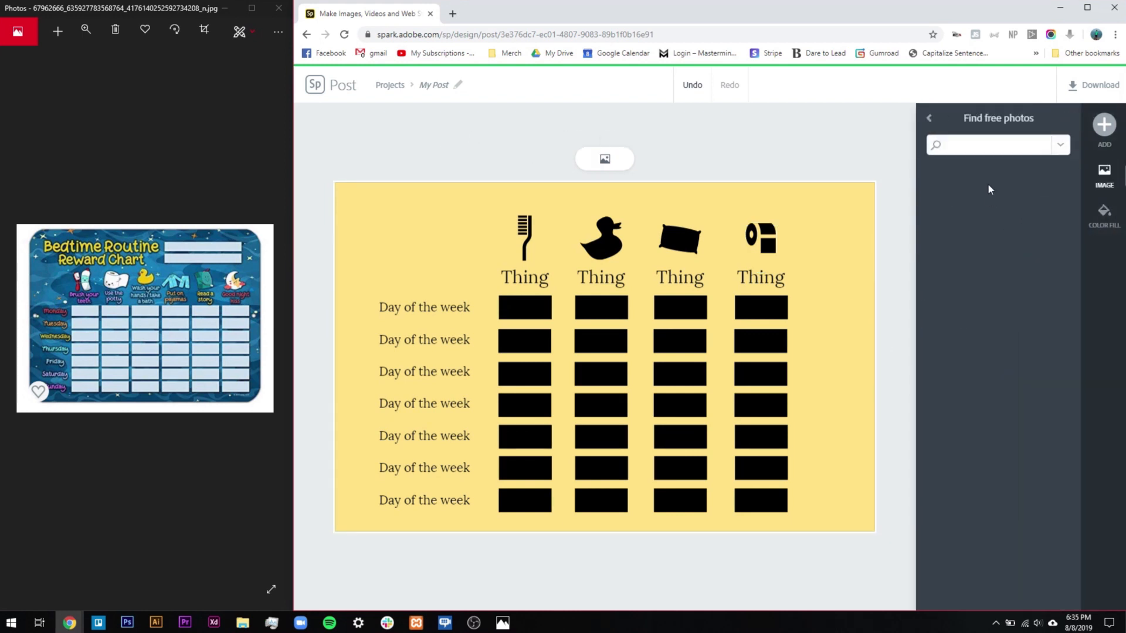
click(1060, 145)
click(1017, 213)
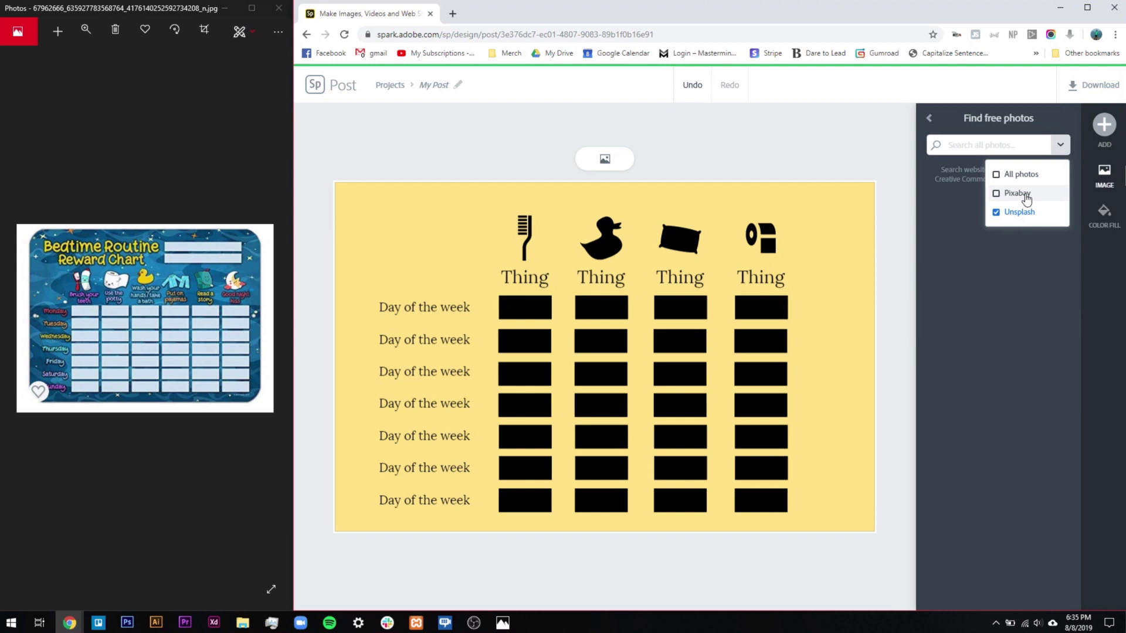
click(1000, 145)
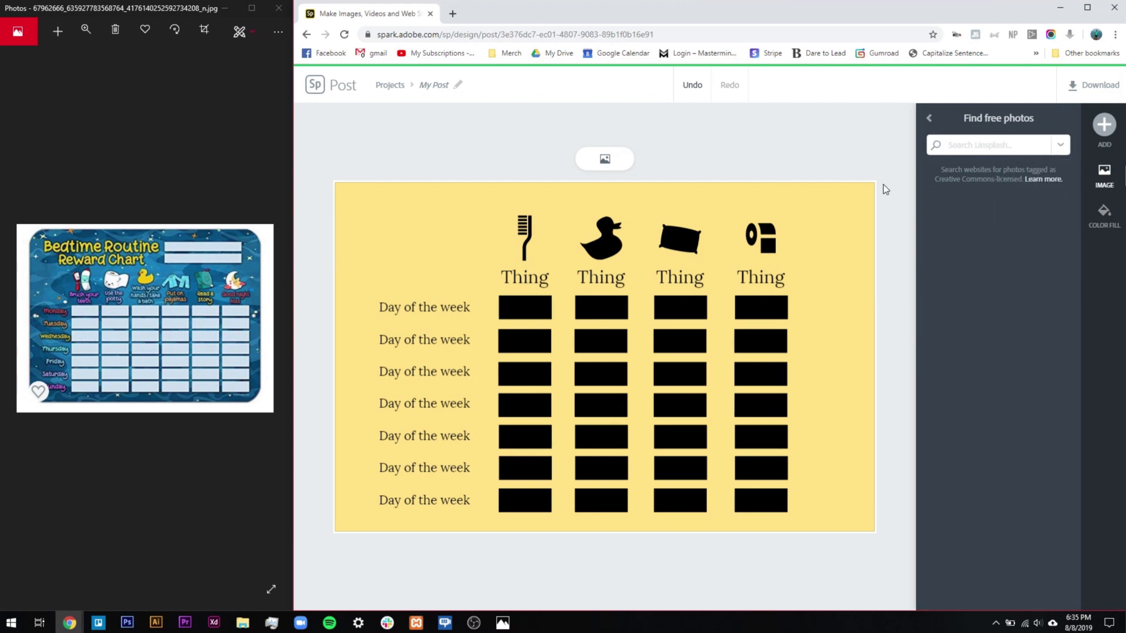
text(night sky)
key(Return)
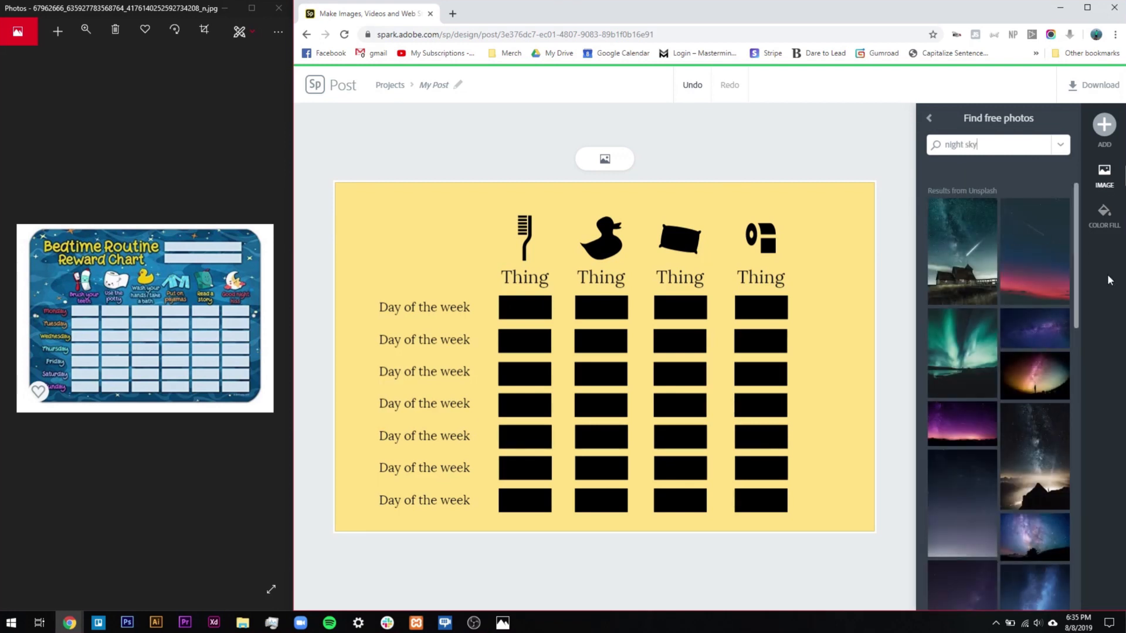
Step: Set the photo of a teal starry sky above a dark treeline as the background and reposition it vertically
scroll(1026, 328, down, 3)
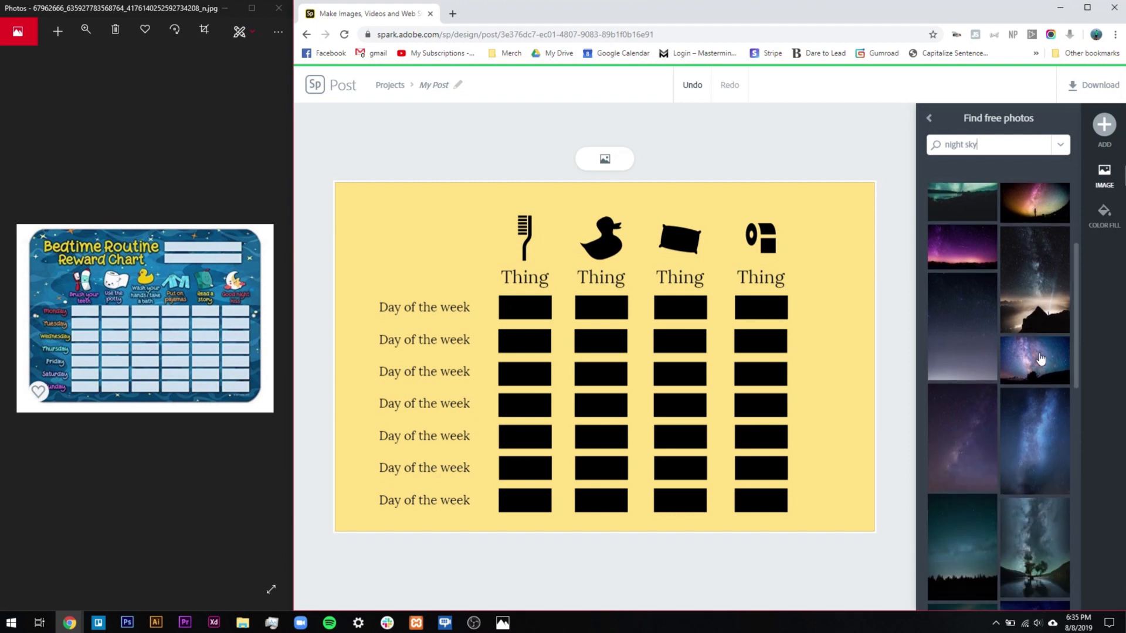
scroll(1038, 387, down, 2)
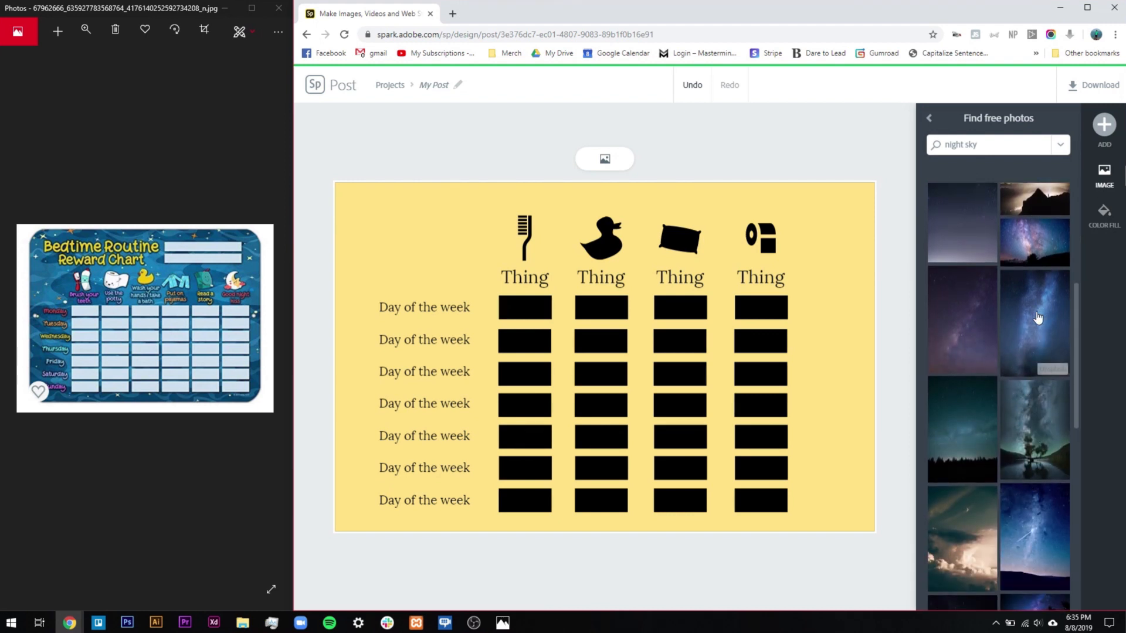
scroll(1023, 404, down, 2)
scroll(1012, 417, down, 1)
click(986, 353)
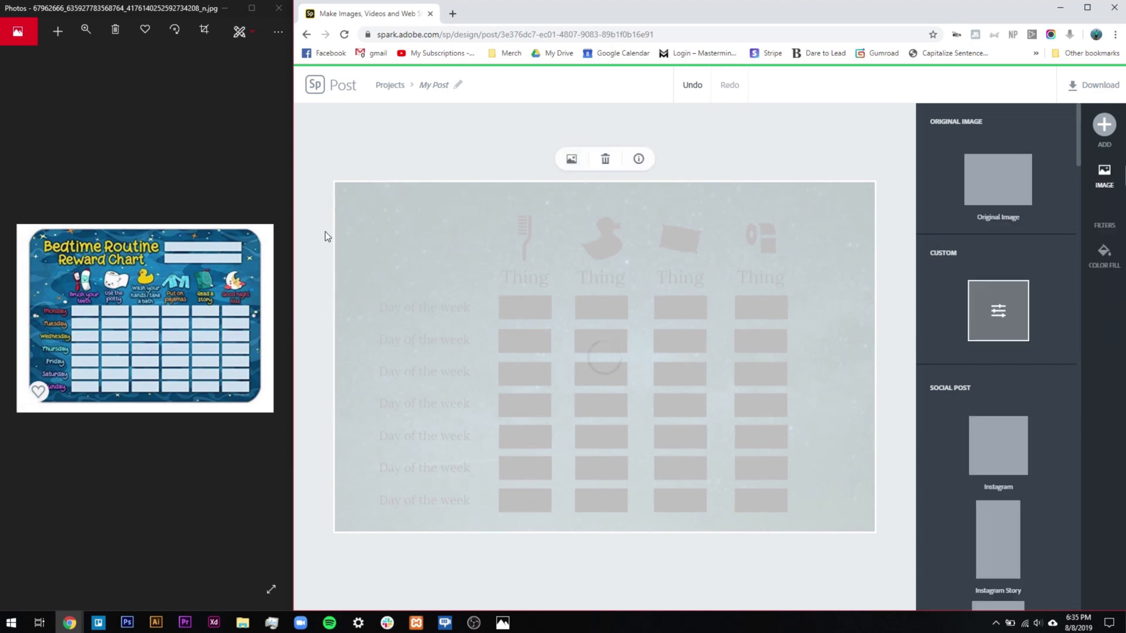
drag(410, 256, 408, 157)
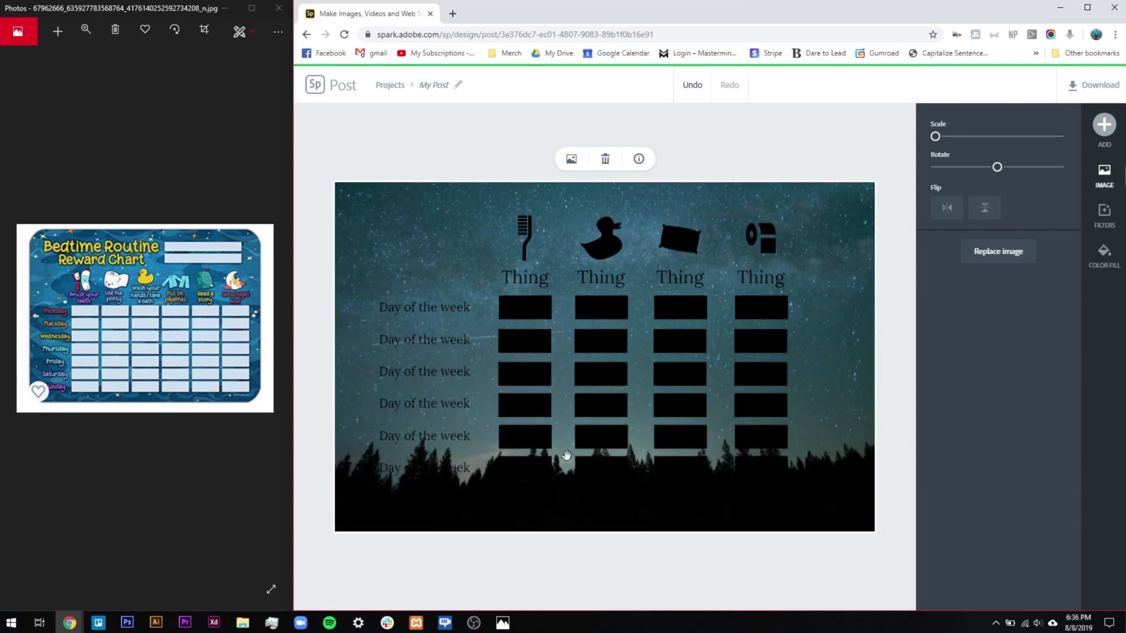
drag(414, 238, 405, 286)
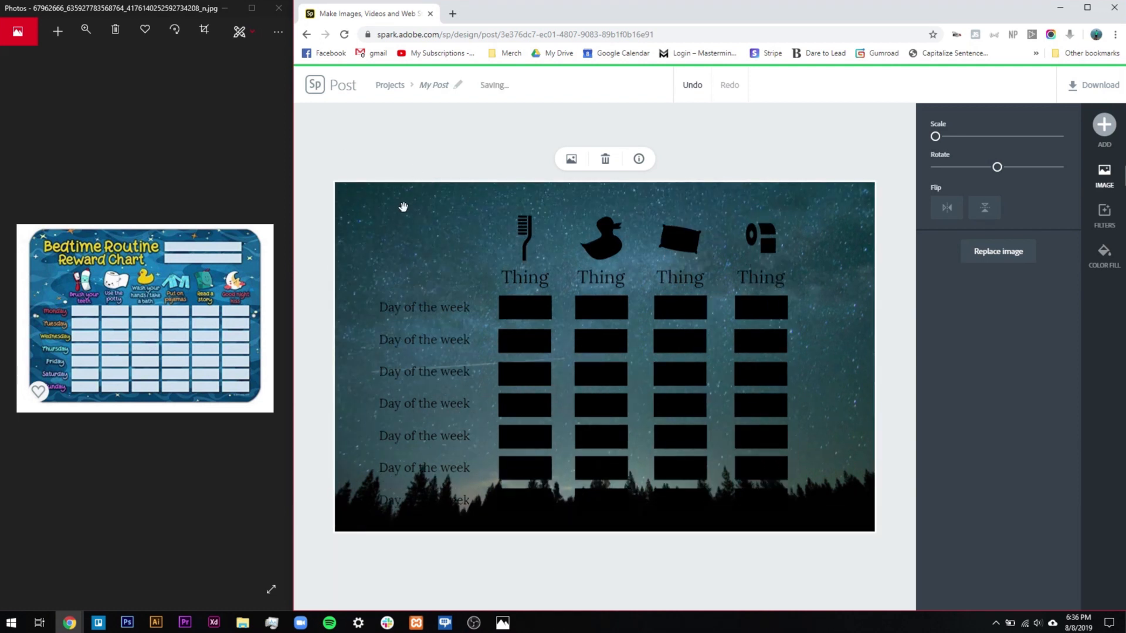
Step: Replace the treeline background with the night sky photo of a purple and orange horizon over water
click(1007, 253)
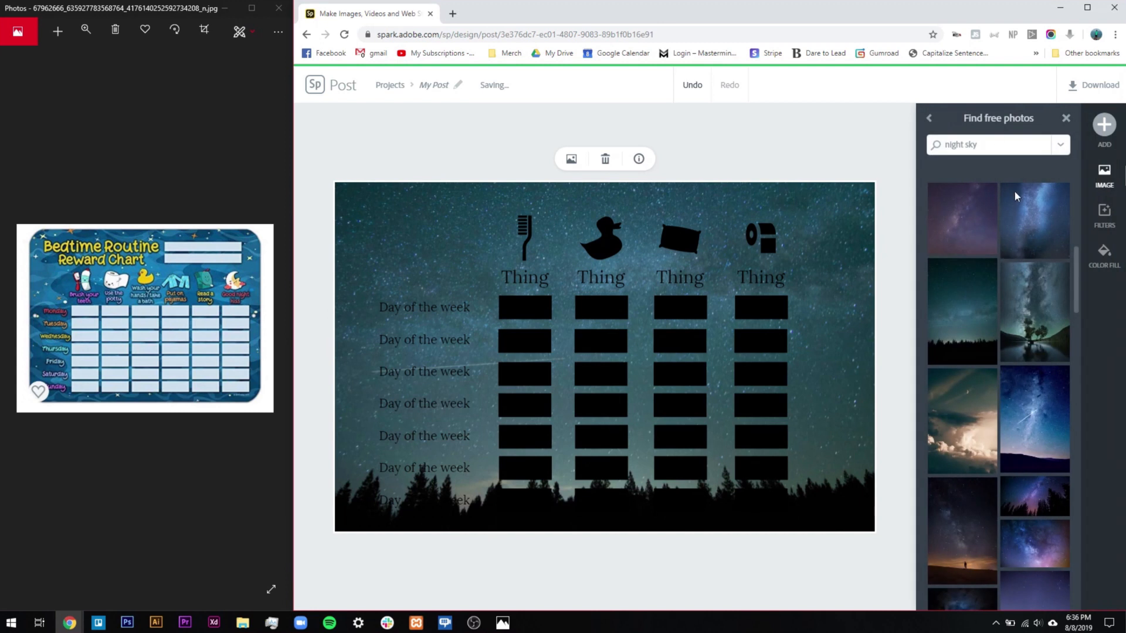
scroll(1028, 337, down, 3)
scroll(1028, 337, down, 3)
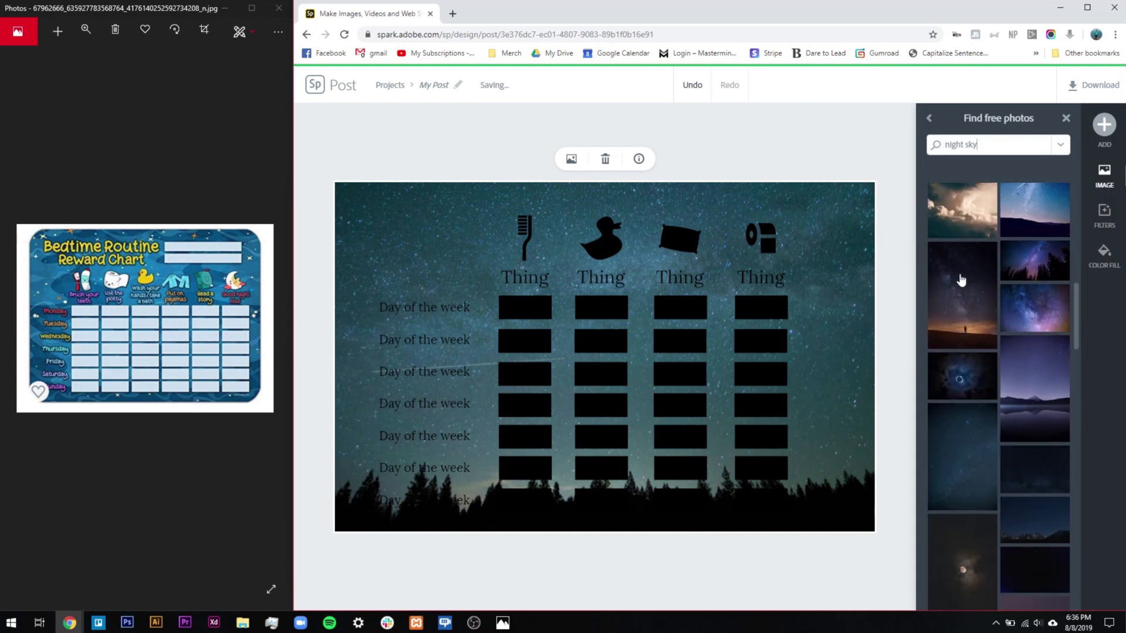
scroll(1013, 399, down, 3)
scroll(1013, 405, down, 4)
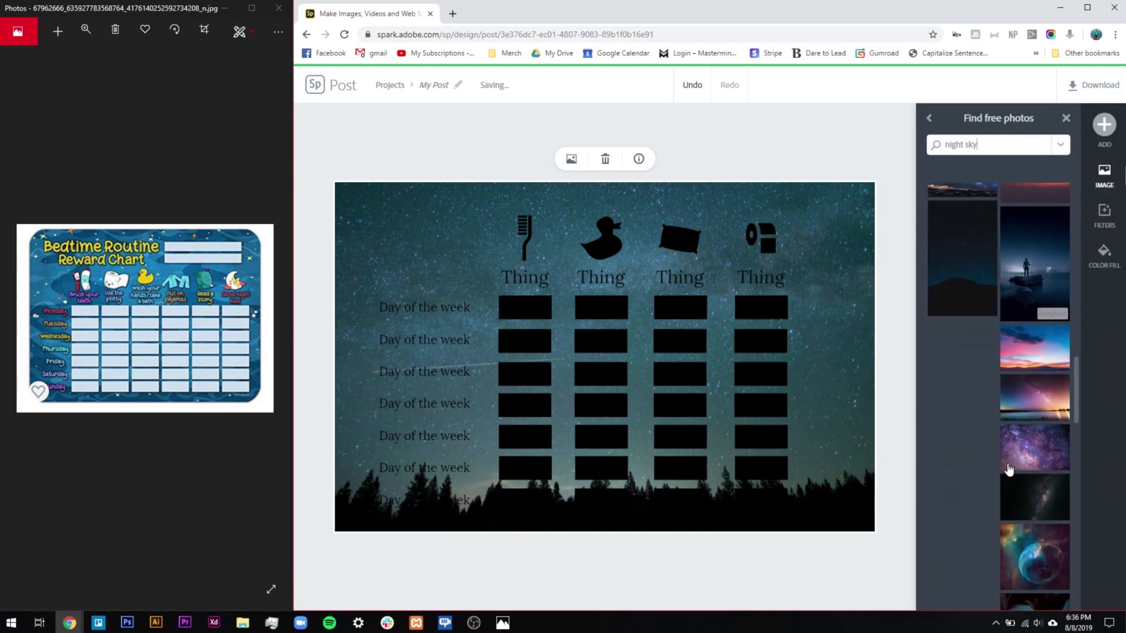
click(1035, 407)
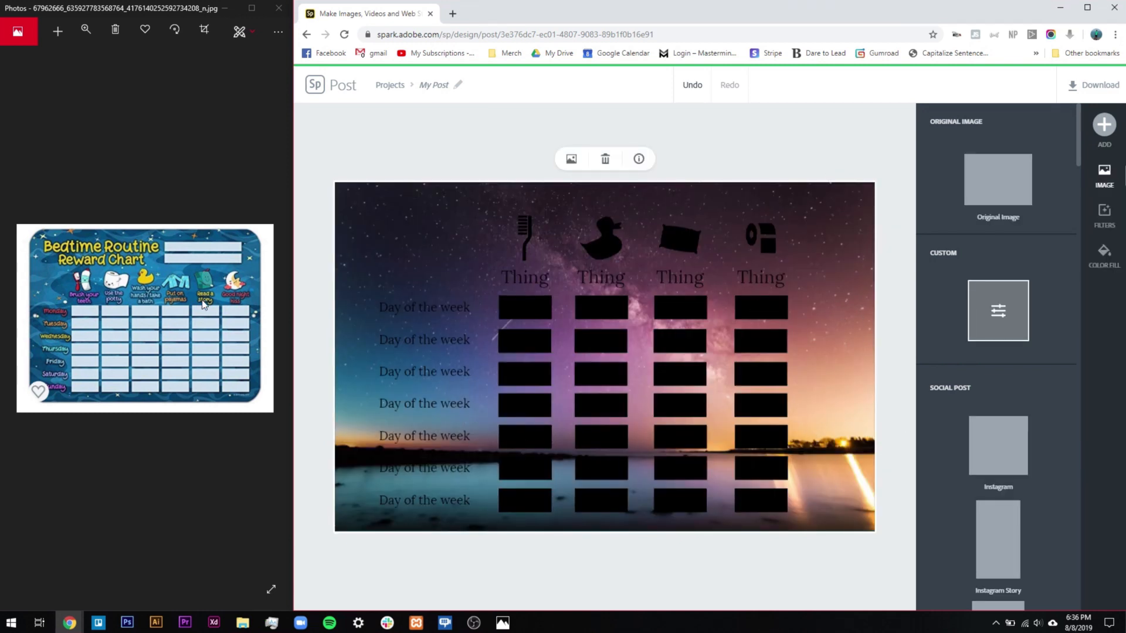
Step: Replace the water horizon background with the purple galaxy photo full of stars
click(821, 306)
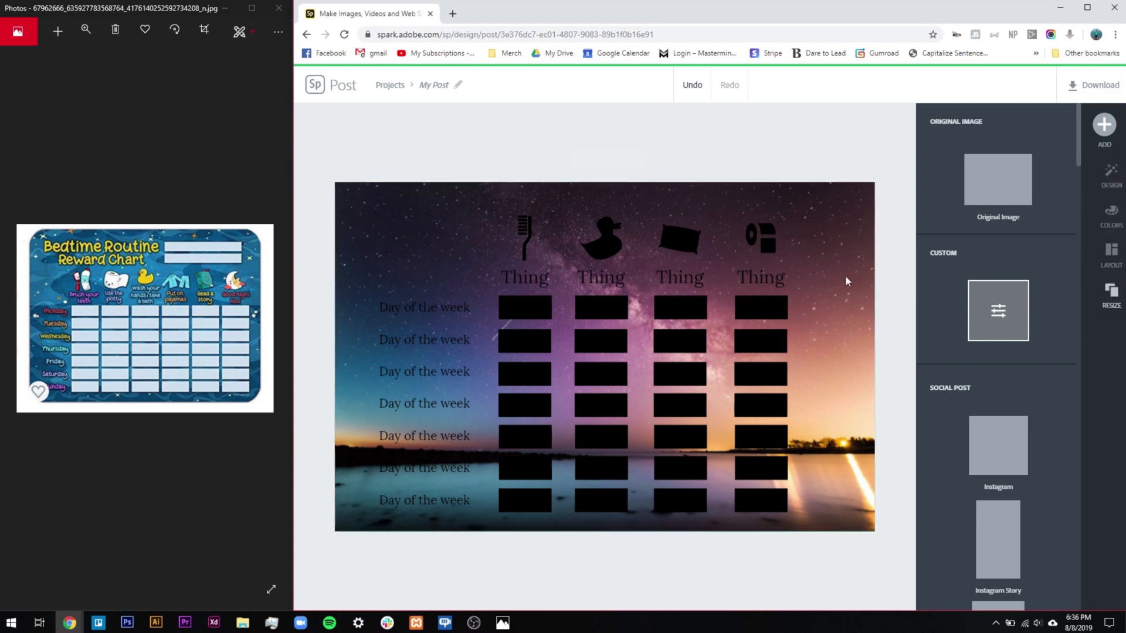
click(993, 252)
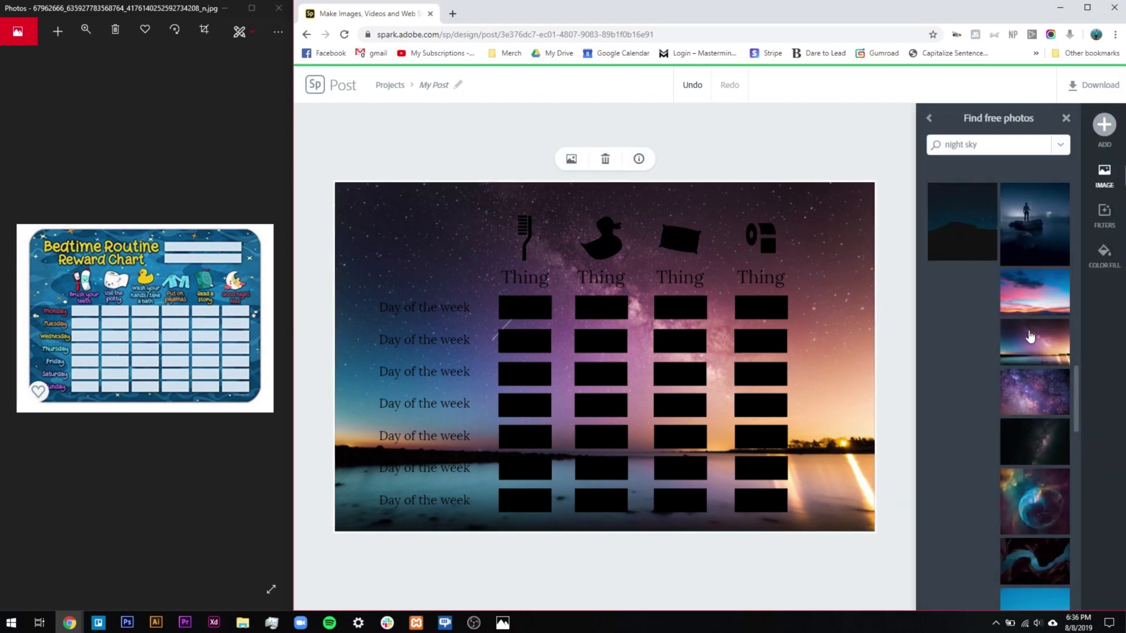
click(1034, 392)
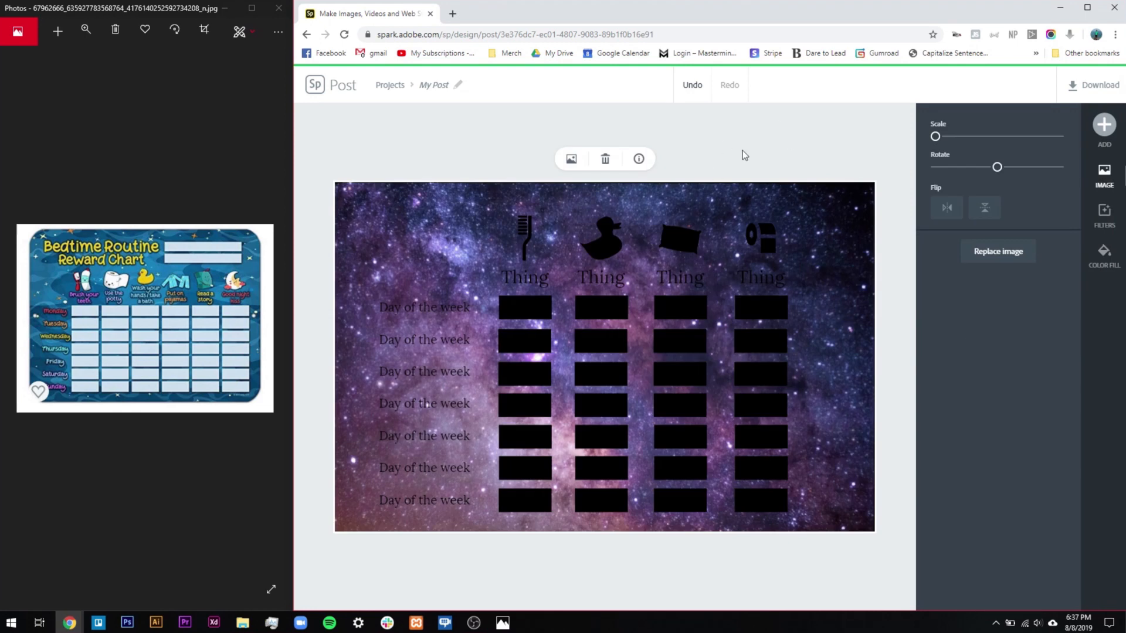
click(744, 155)
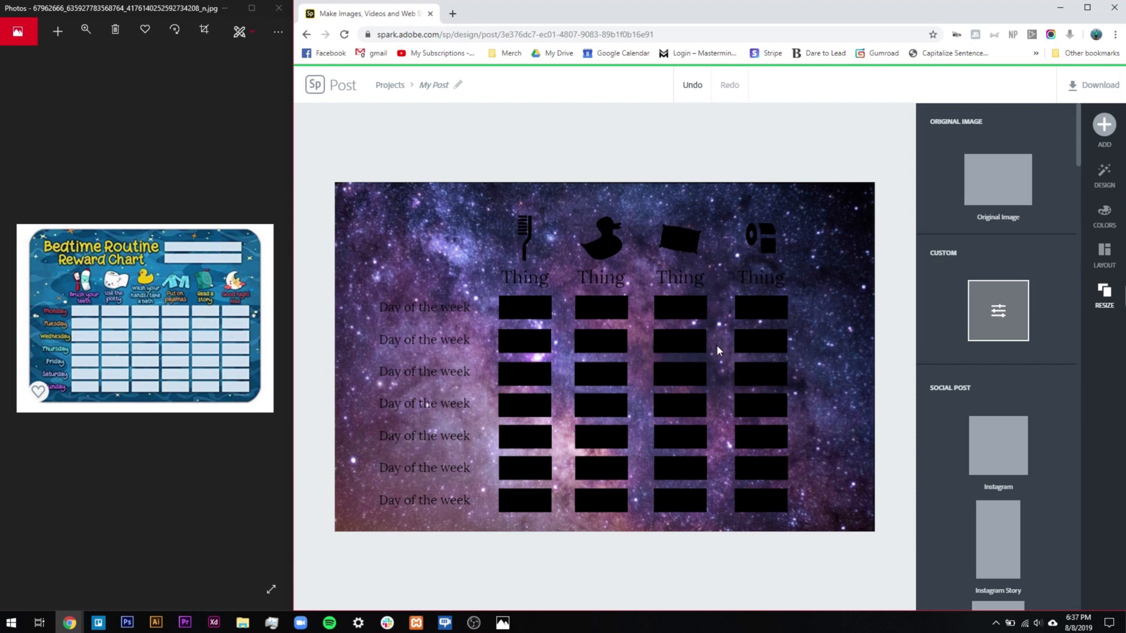
Step: Recolor the toothbrush icon above the first column, trying coral and magenta as well as red
click(421, 311)
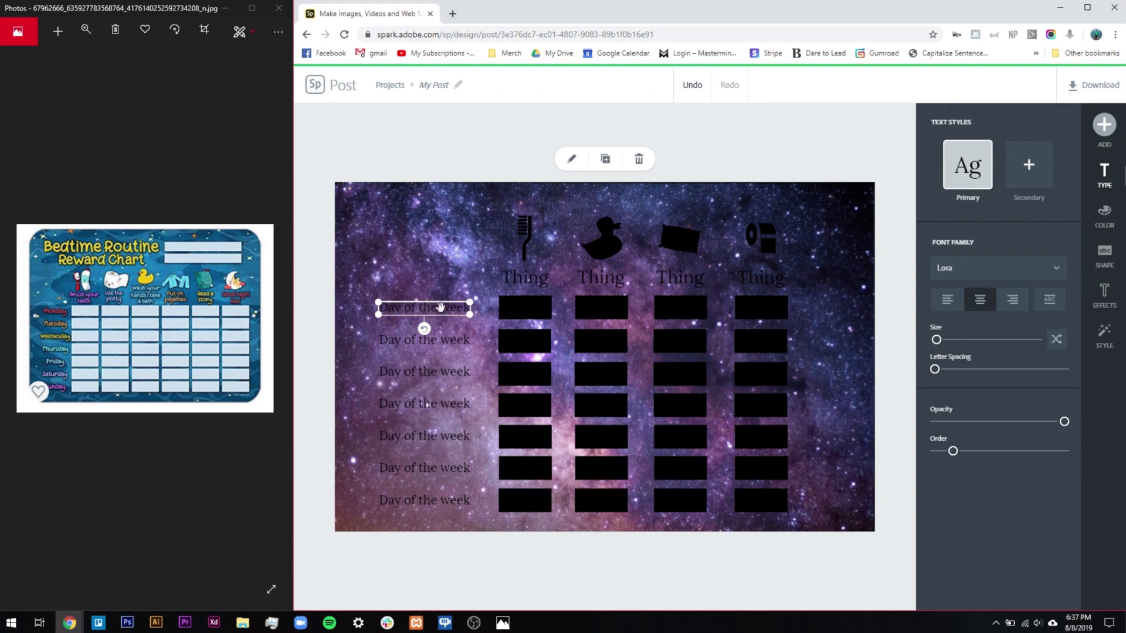
click(516, 239)
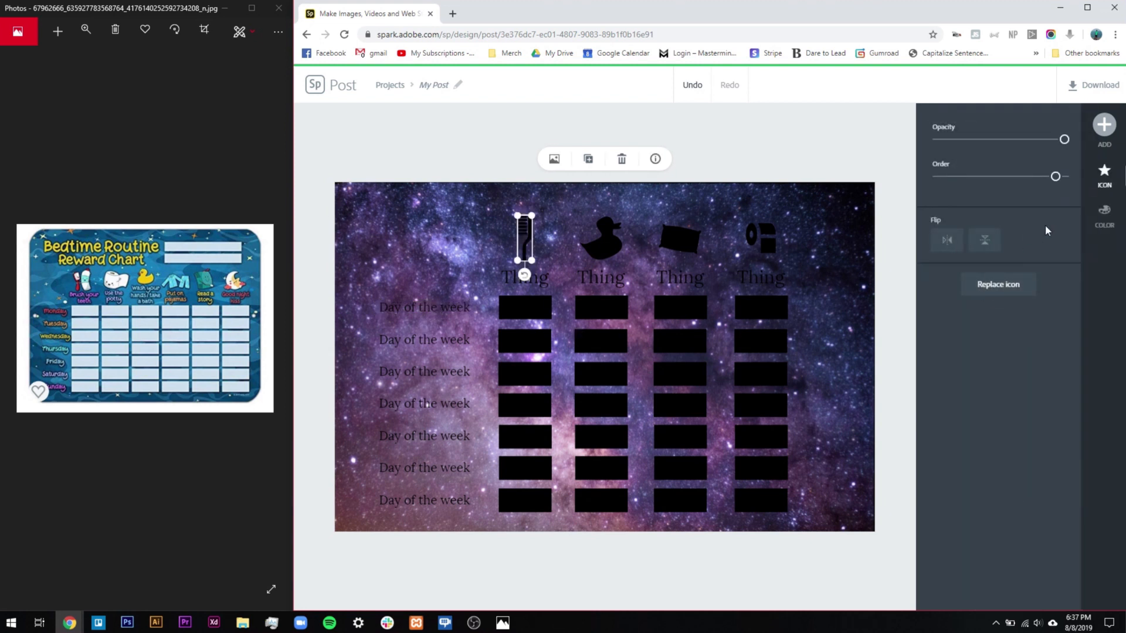
click(1098, 222)
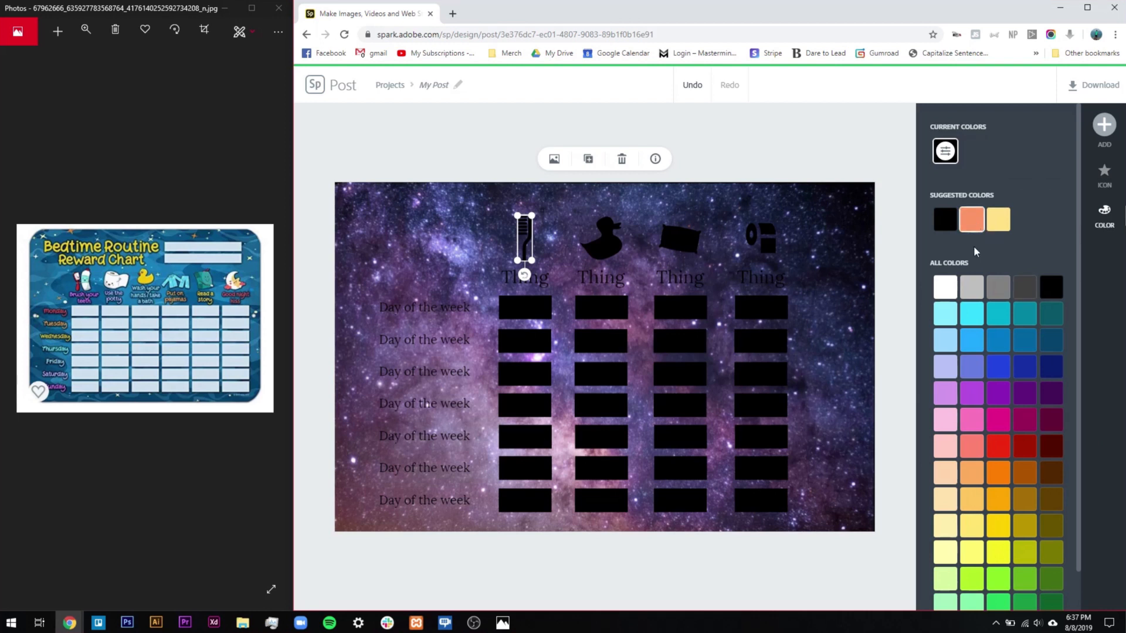
click(972, 220)
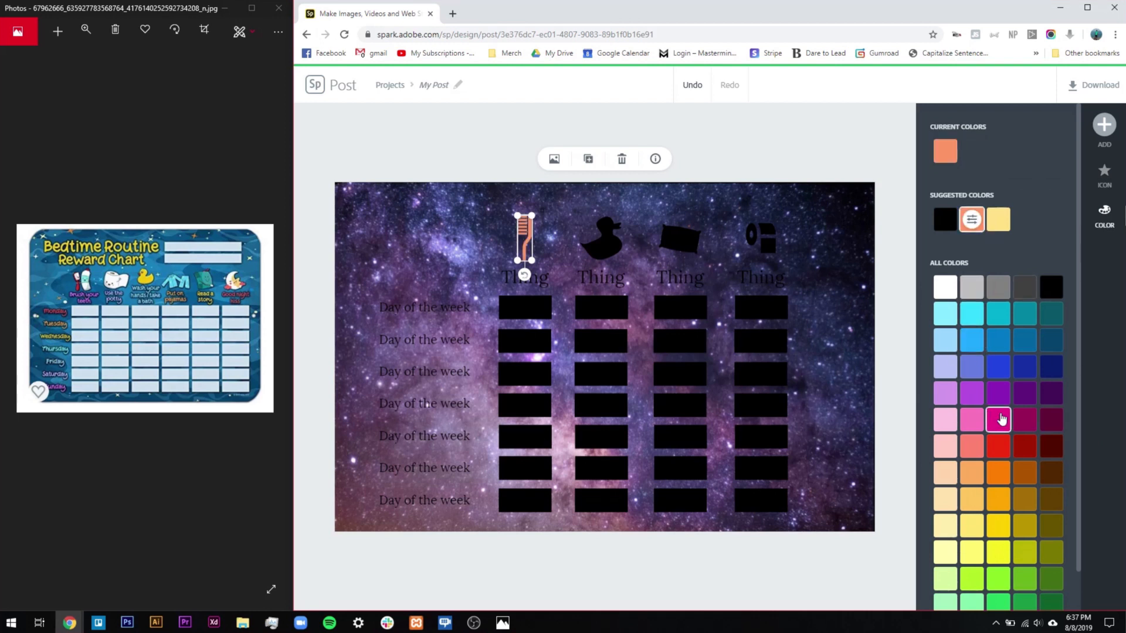
click(998, 420)
click(998, 447)
click(1025, 446)
click(1025, 499)
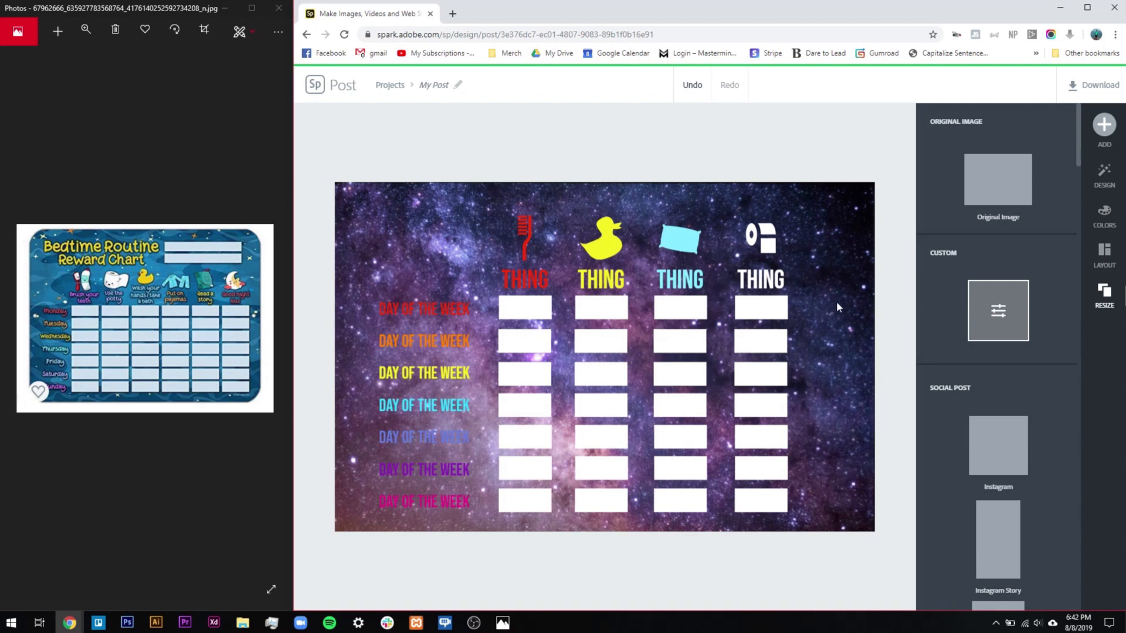
Step: Apply the Darken filter to the galaxy background photo and shuffle its variations until a darker version is set
click(404, 221)
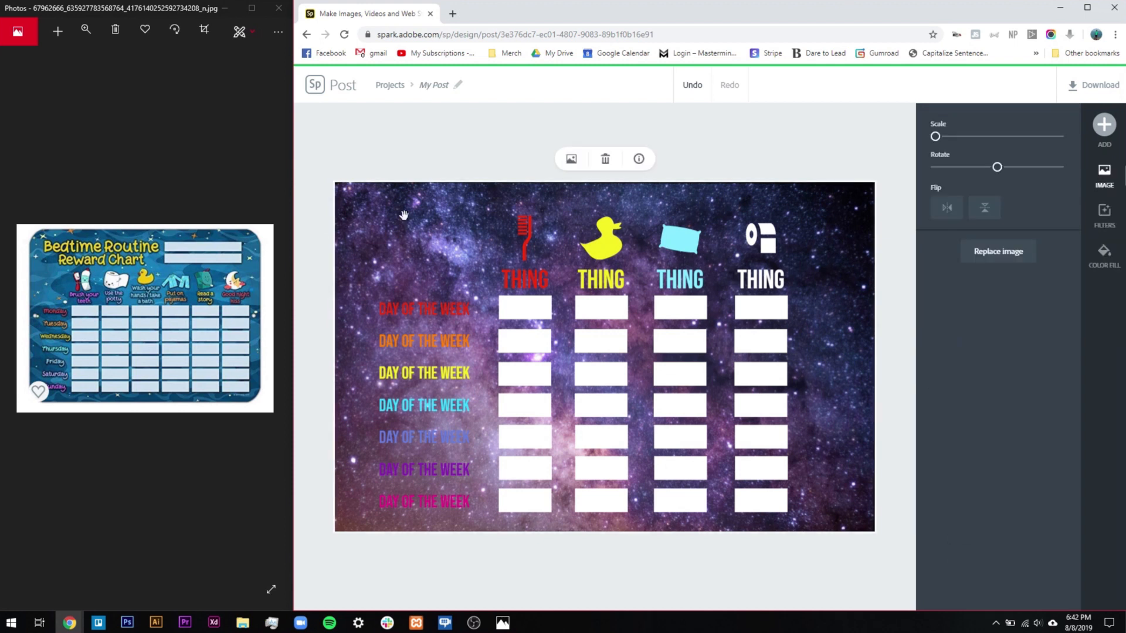
click(1104, 216)
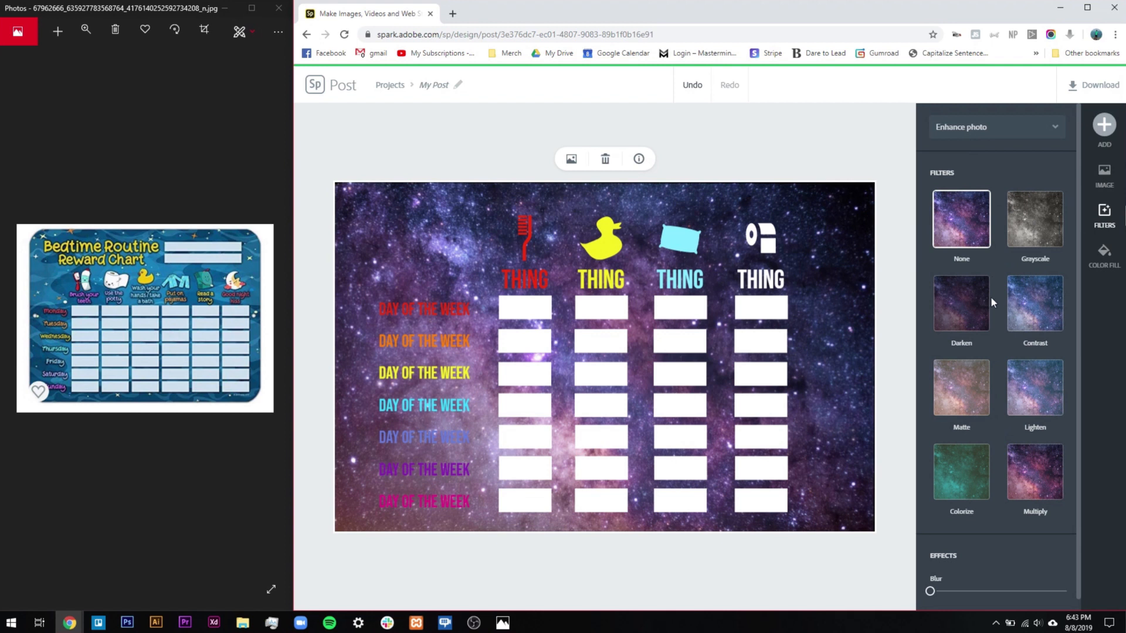
click(961, 303)
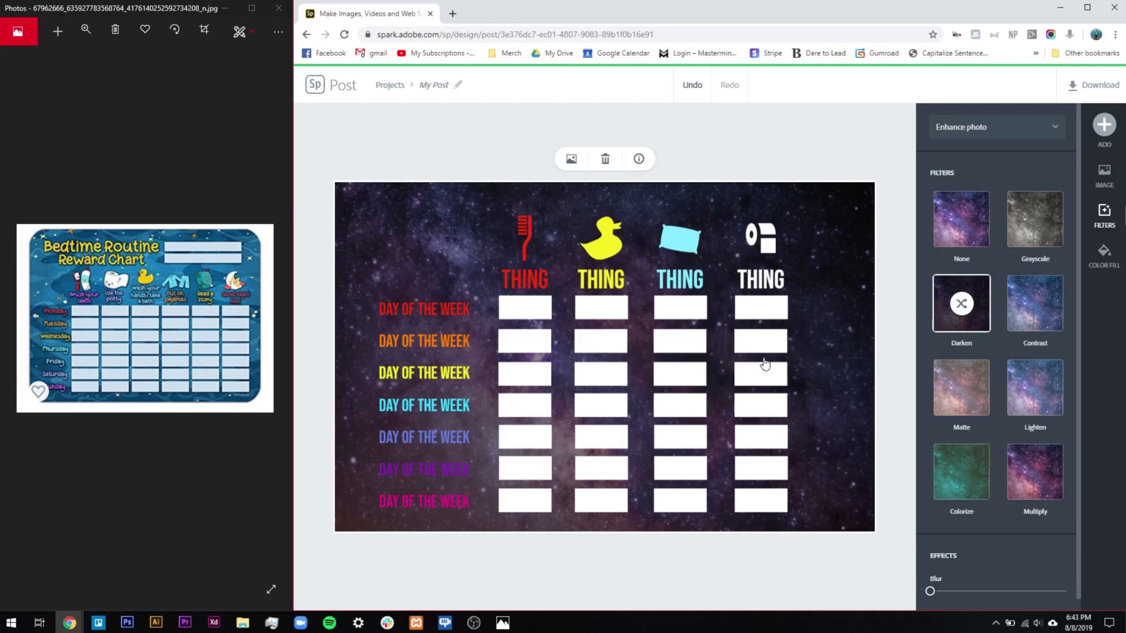
click(962, 304)
click(956, 303)
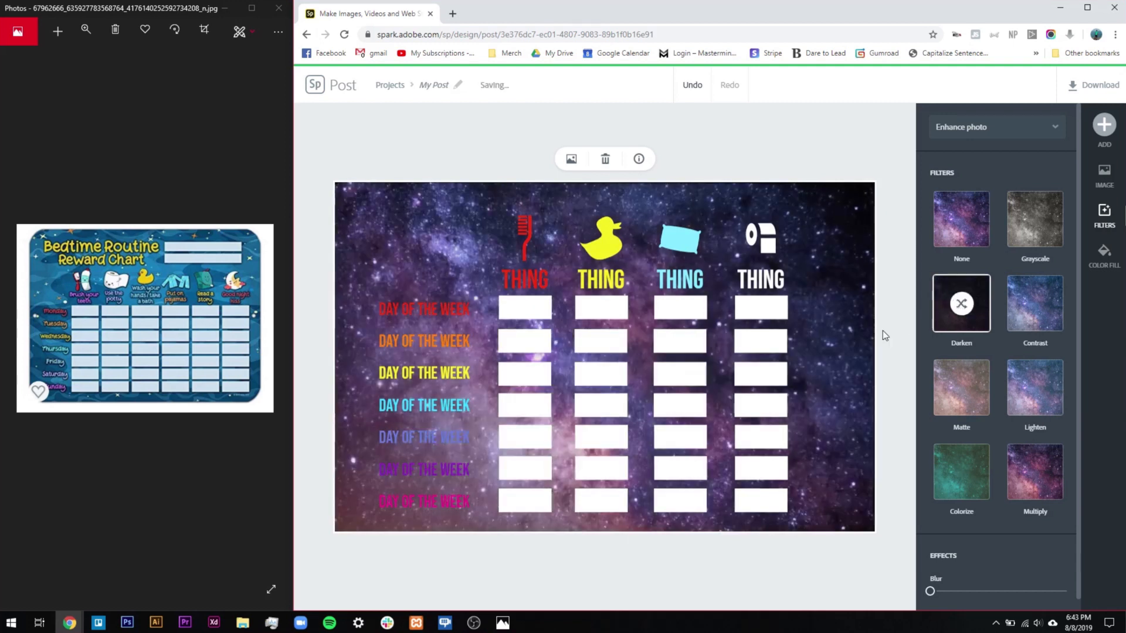
click(970, 306)
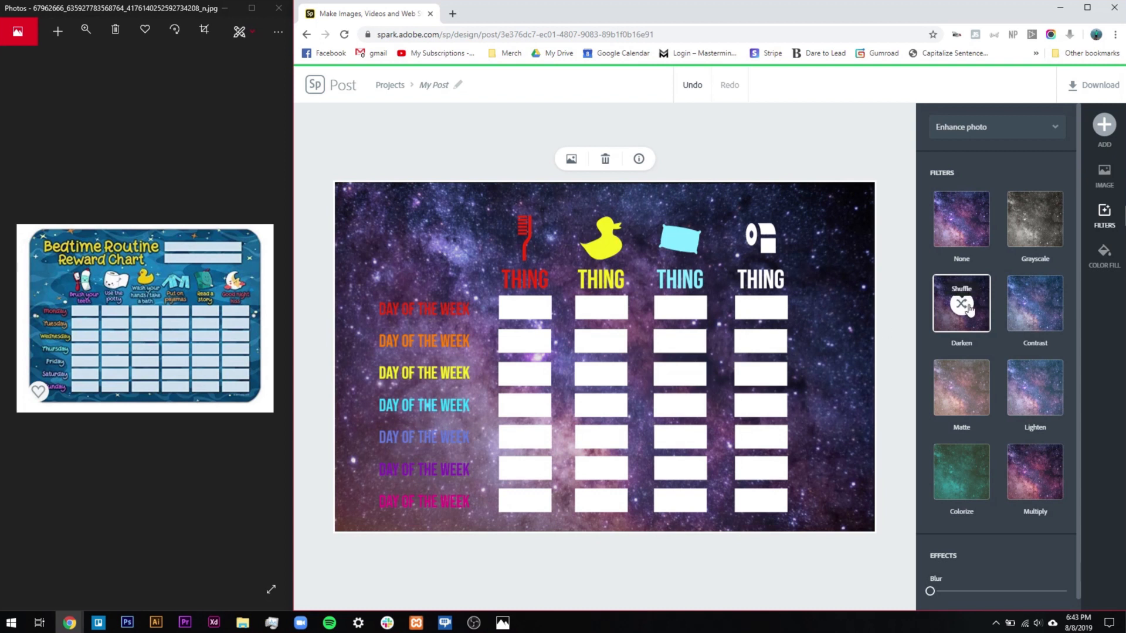
click(964, 305)
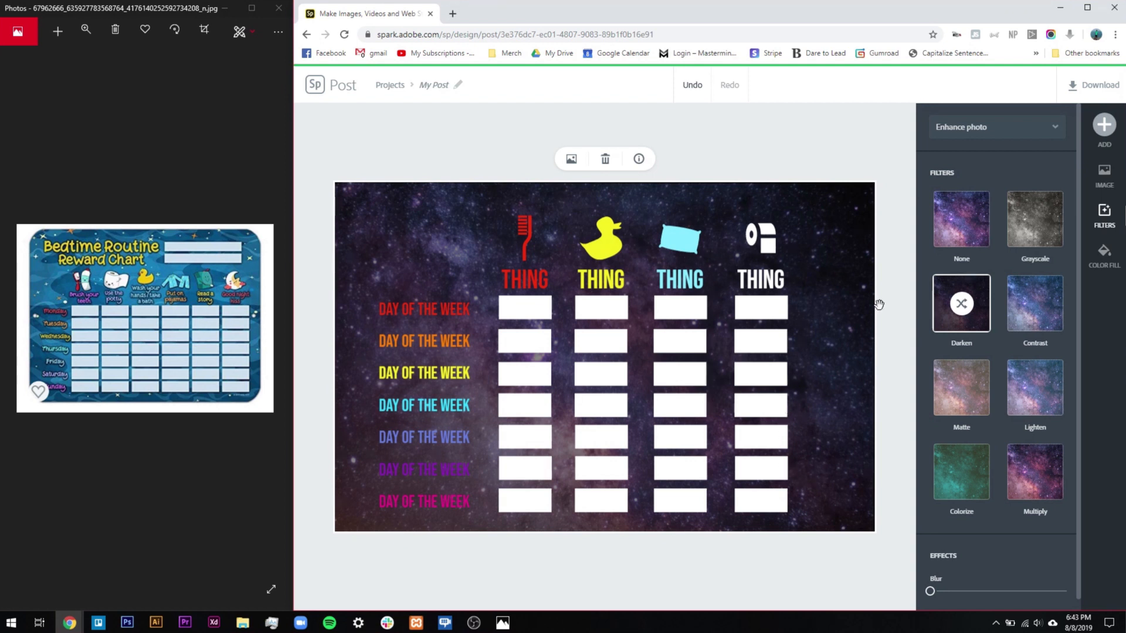
Step: Reduce the opacity of the white box in the first row under the toothbrush column to make it semi-transparent
click(527, 308)
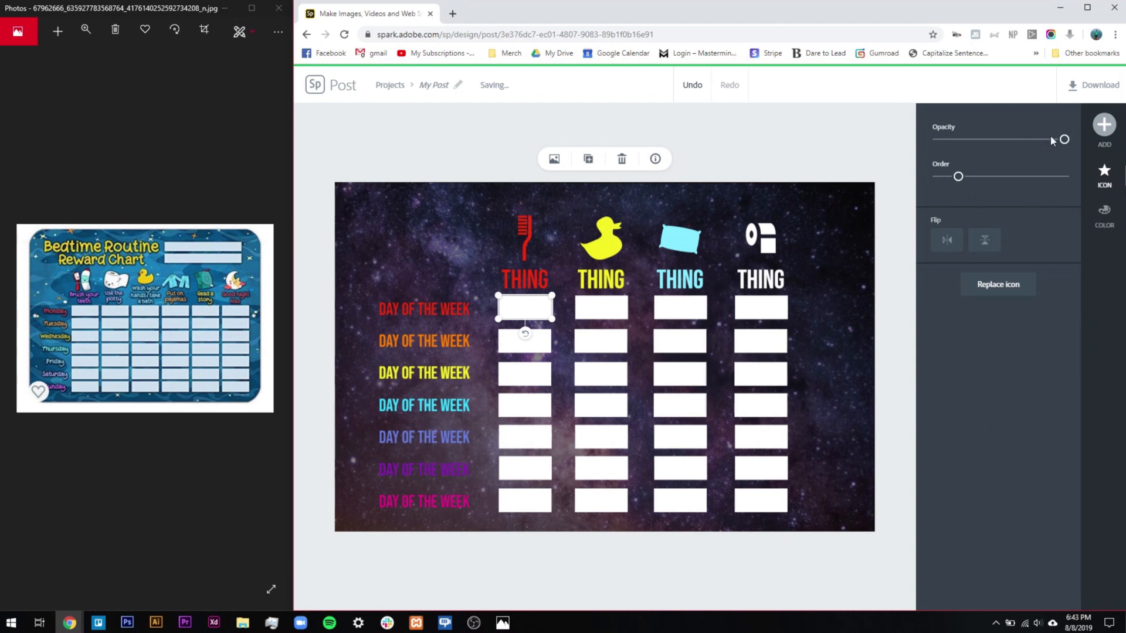
drag(1062, 139, 1022, 141)
click(684, 202)
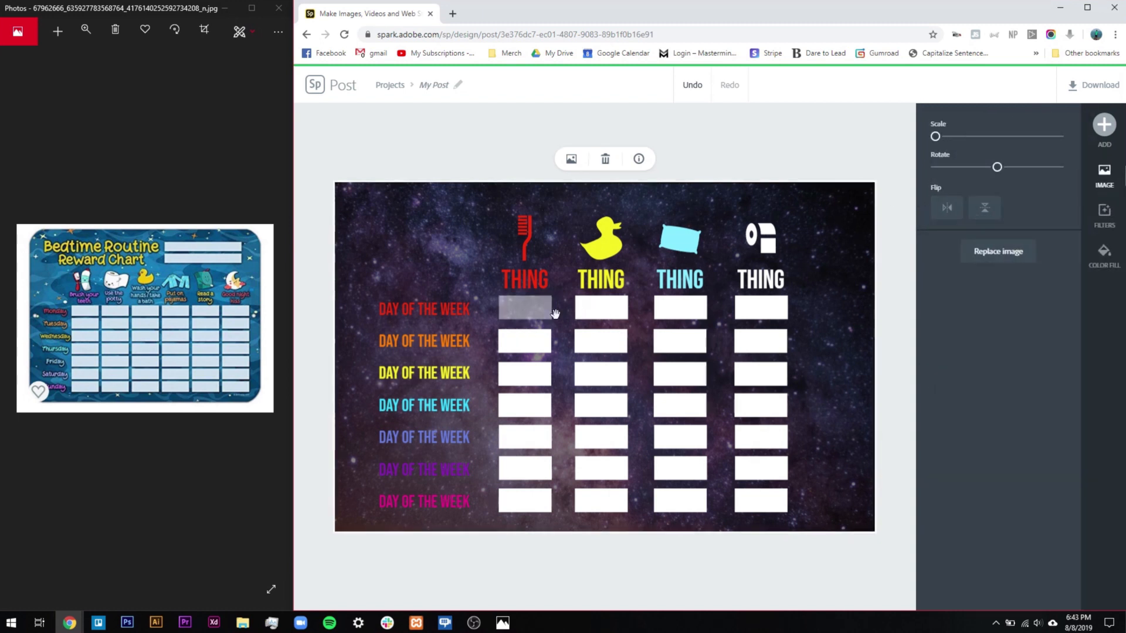
click(543, 312)
drag(1023, 141, 1028, 145)
click(701, 160)
click(535, 308)
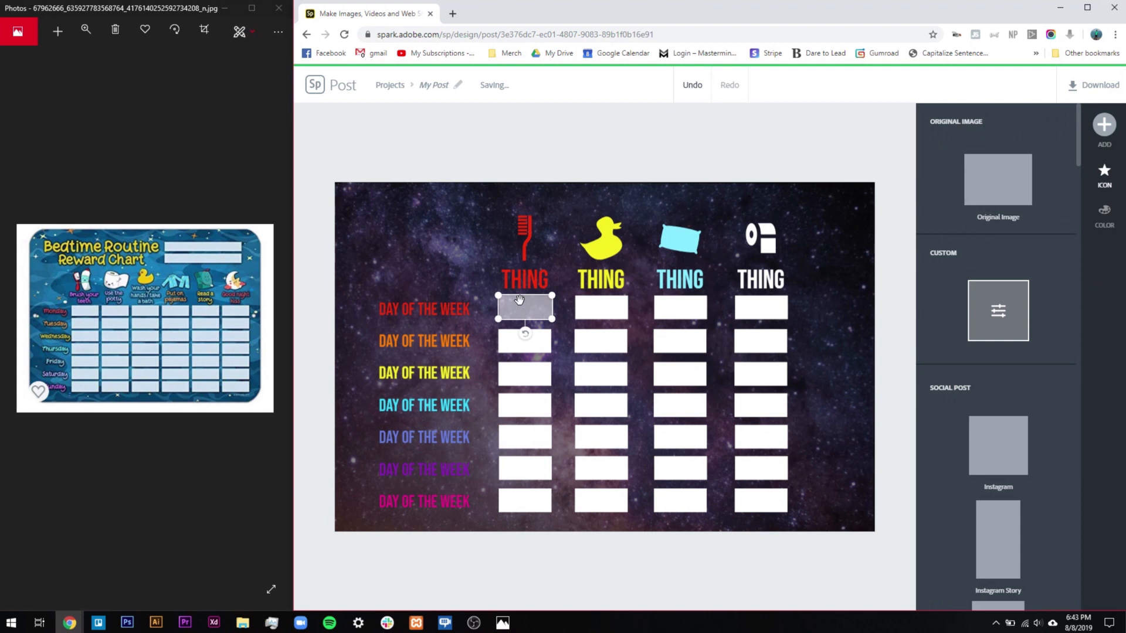
click(454, 249)
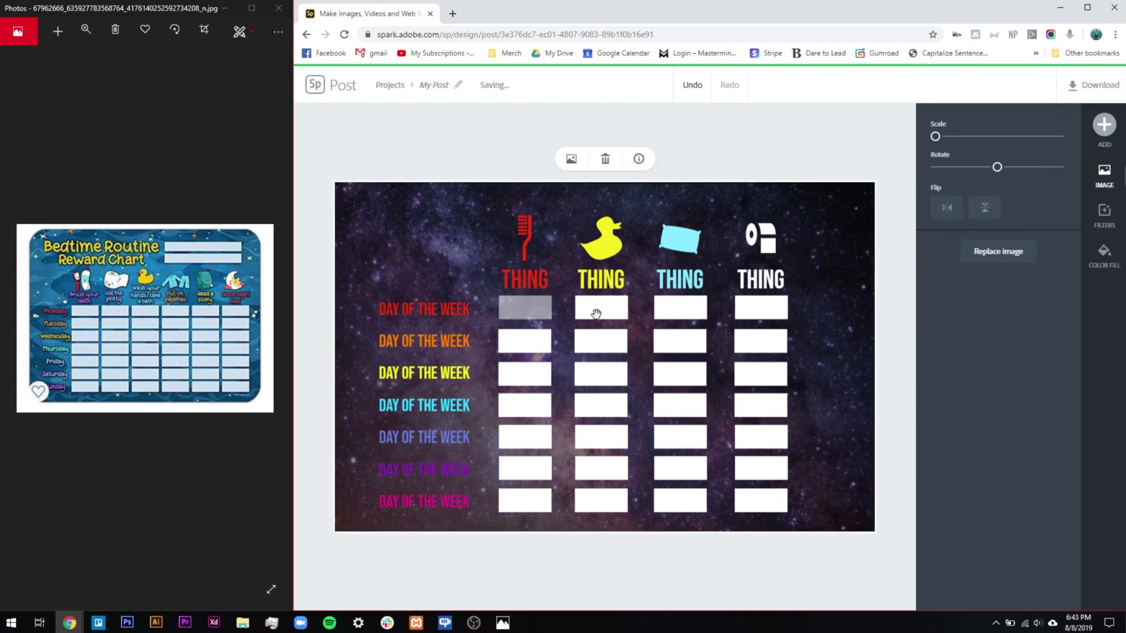